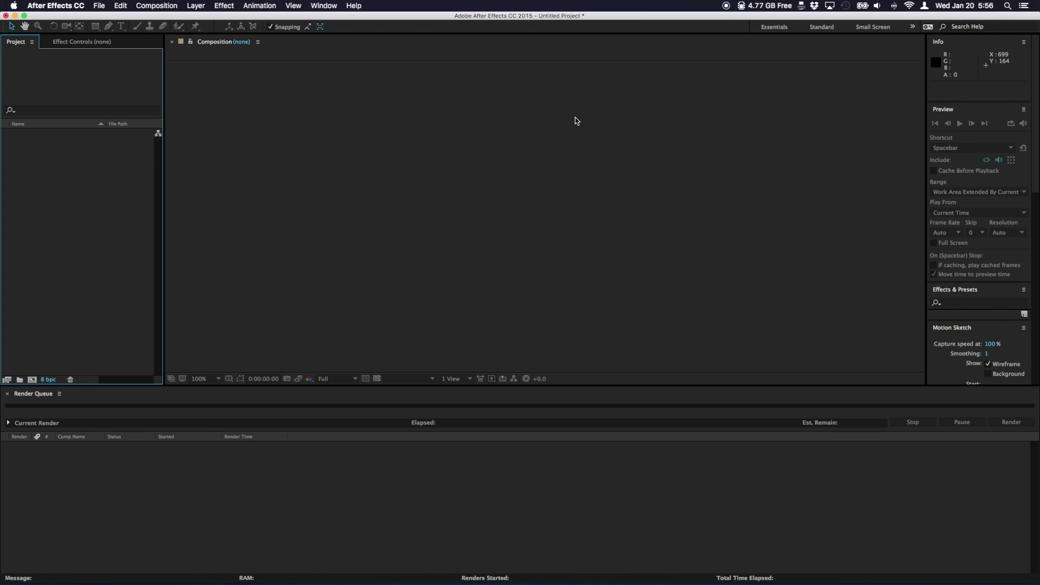
Step: Start a new HDV/HDTV 720 29.97 composition and set its duration to 0;03;15;00
key(super+n)
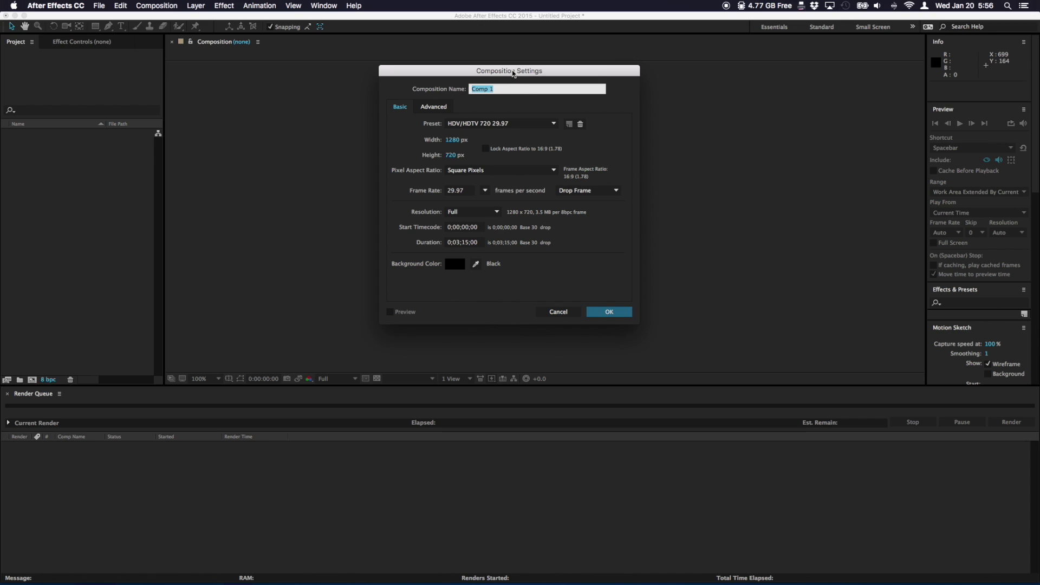
drag(513, 73, 520, 73)
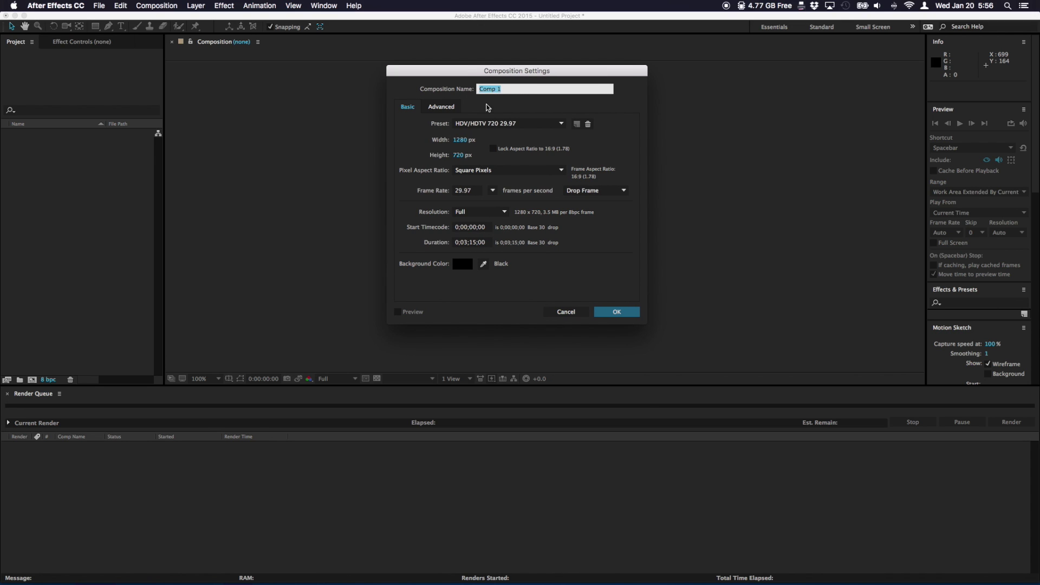
click(473, 242)
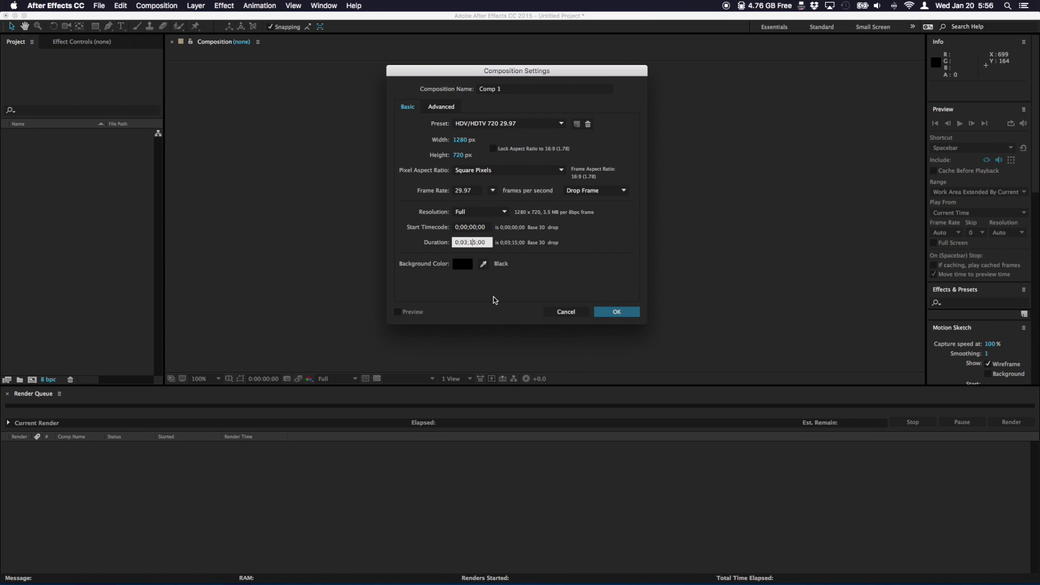
click(503, 316)
Step: Create Comp 1 and import the song 01 Soft Reboot - 2016 Mix.mp3
click(615, 313)
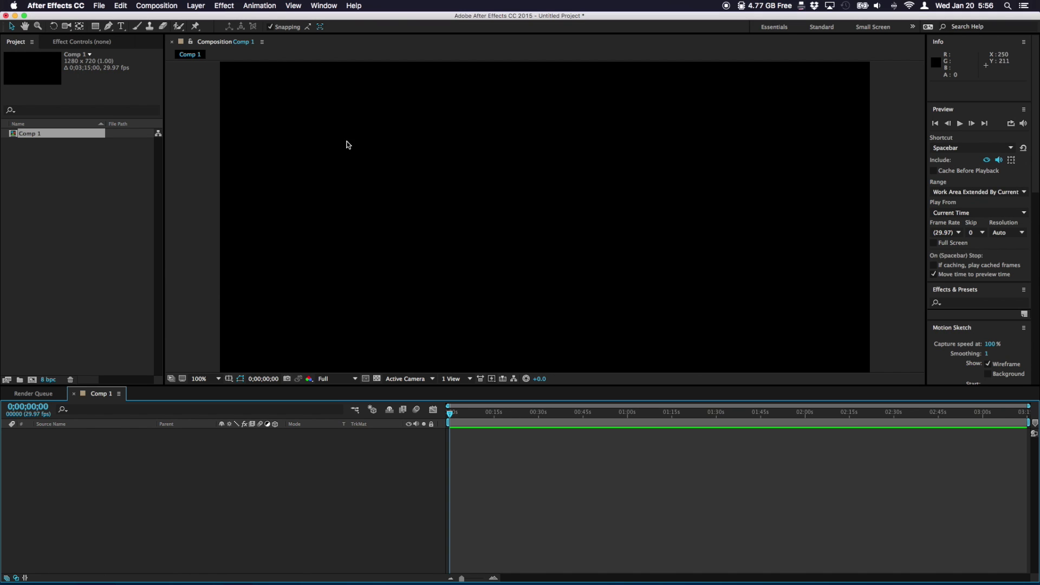
drag(575, 386, 564, 455)
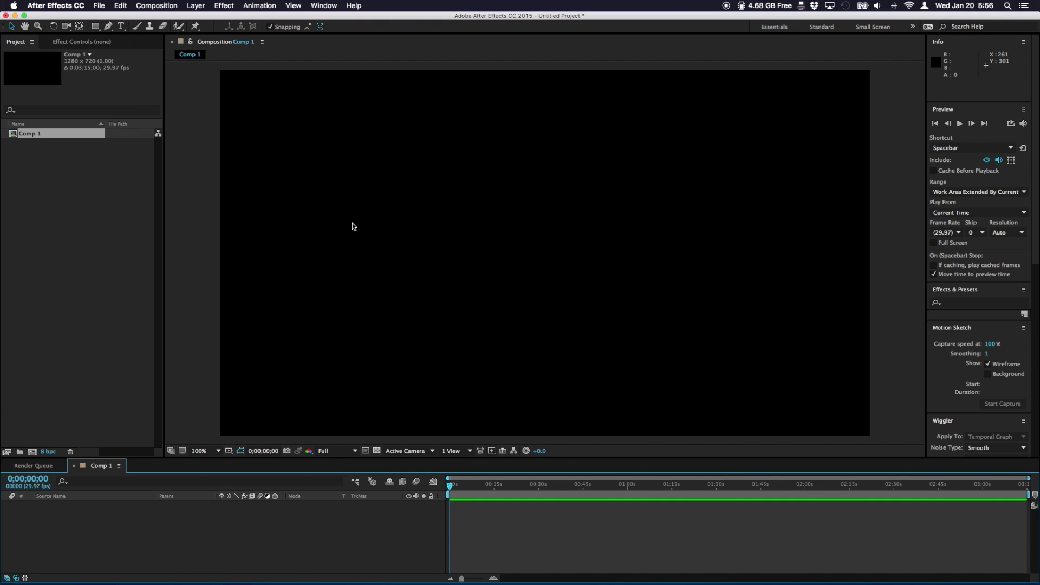
key(super+i)
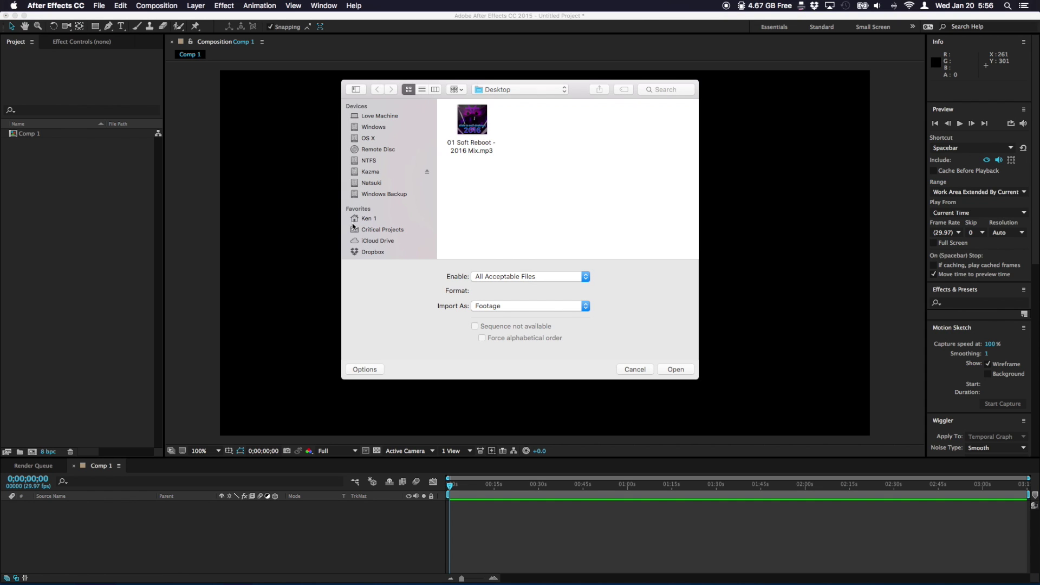
click(475, 126)
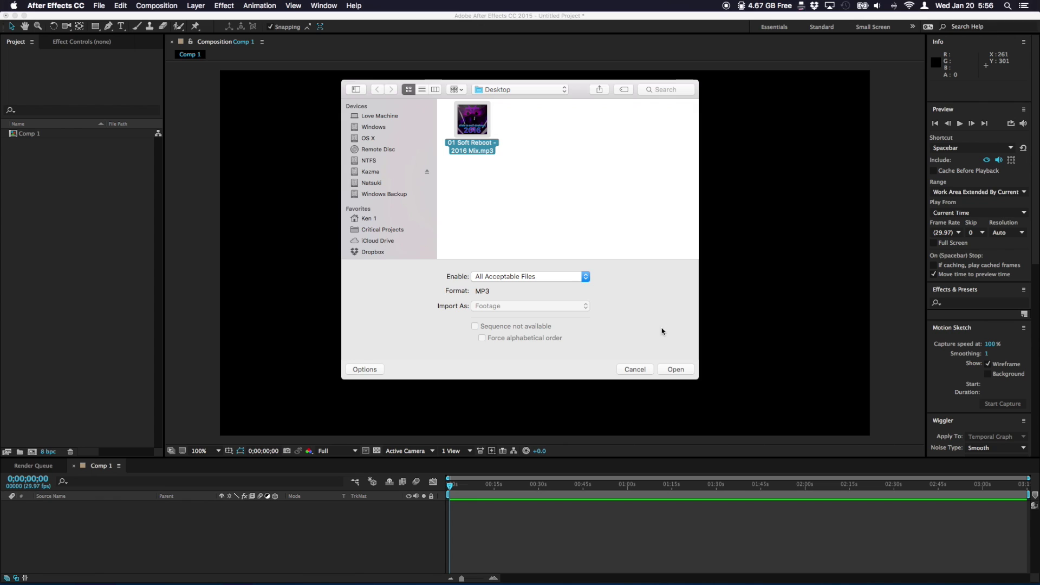
click(676, 372)
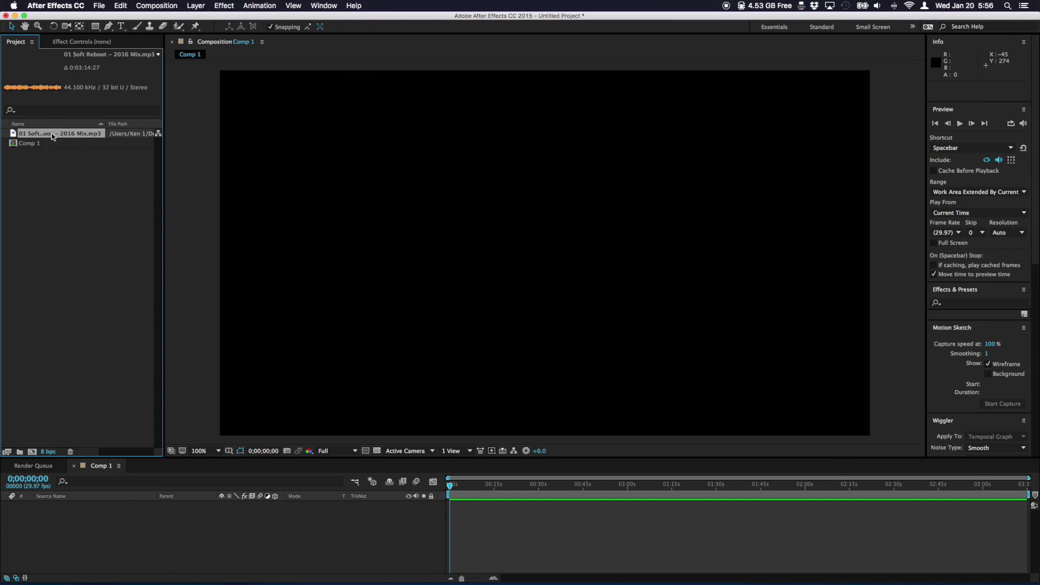
Step: Add a new full-size solid layer named Visualizer to Comp 1
click(83, 184)
click(515, 546)
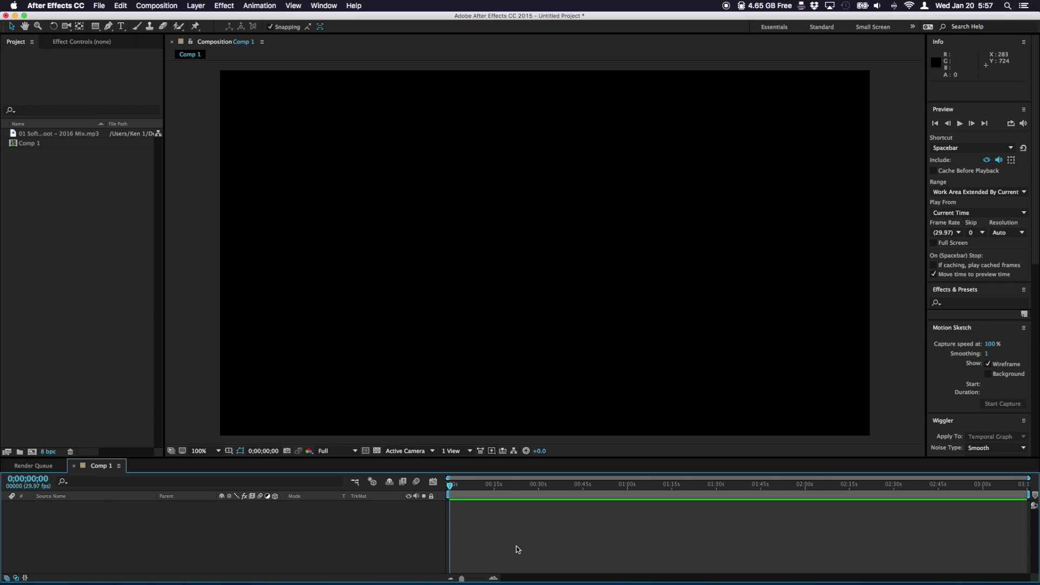
click(196, 6)
mouse_move(197, 19)
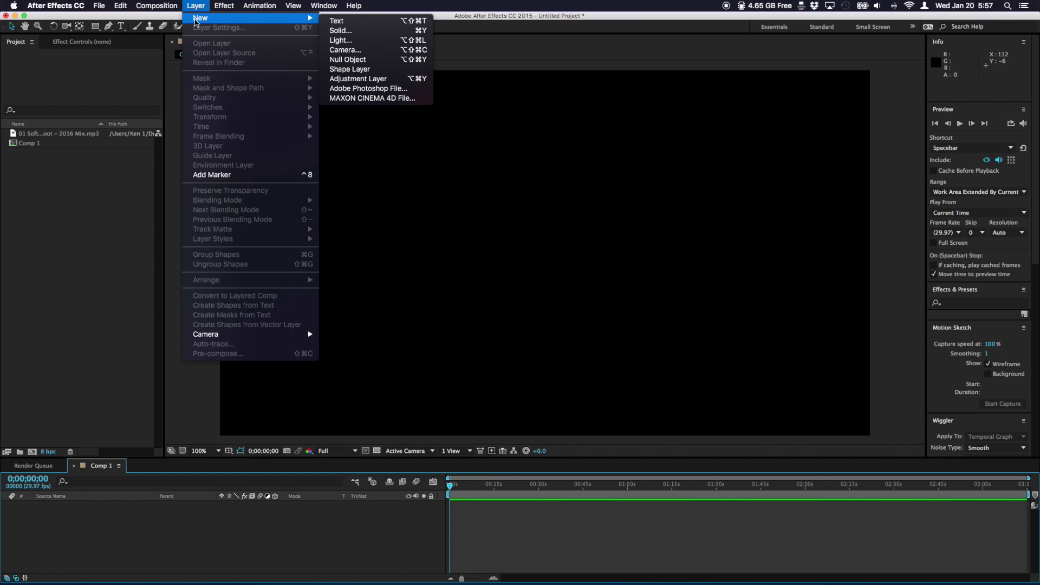
click(372, 33)
drag(464, 117, 569, 110)
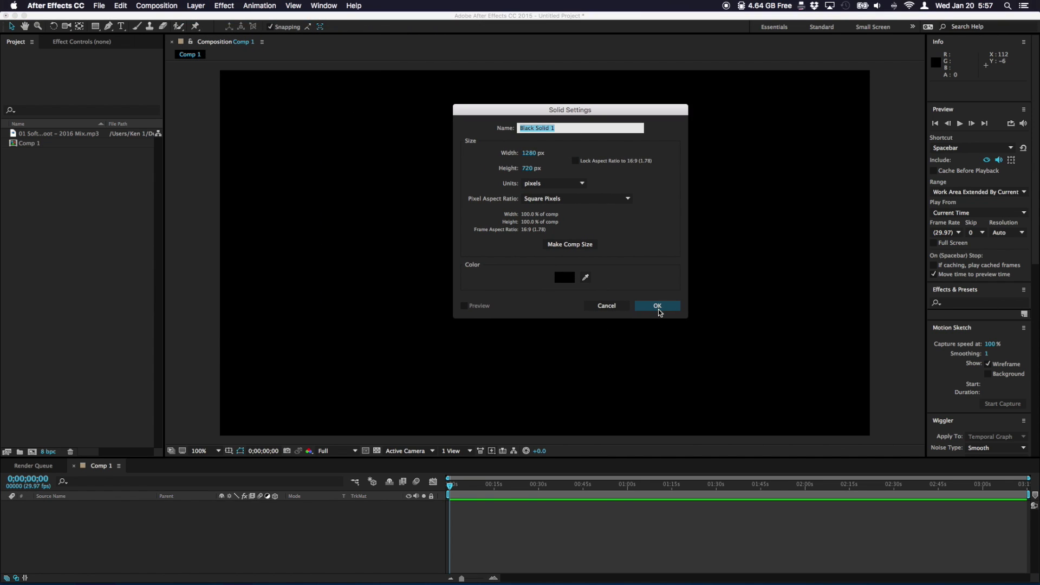
text(Visualizer)
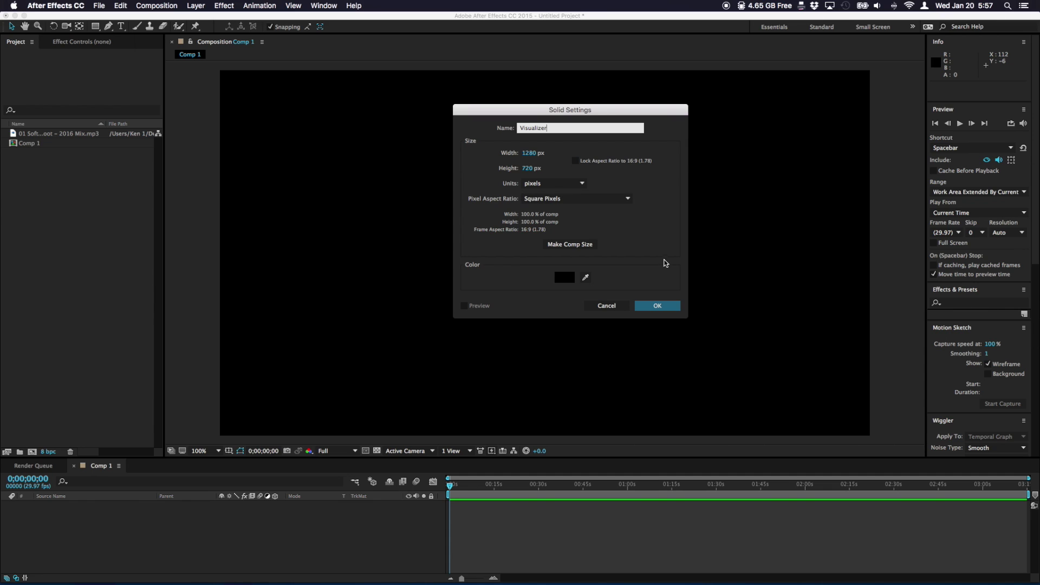
click(659, 307)
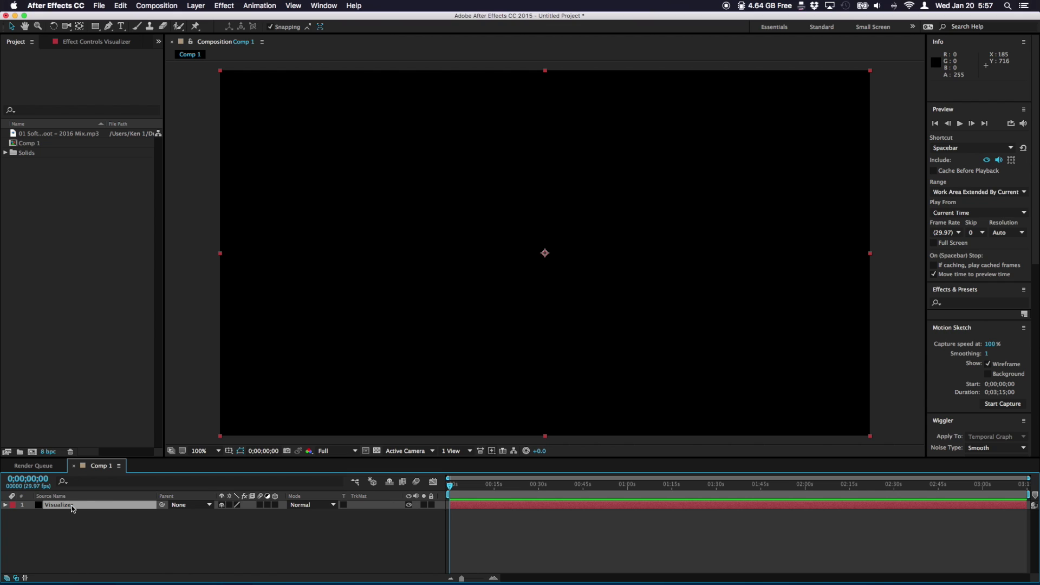
Step: Apply Generate > Audio Spectrum to Visualizer and place the mp3 below it as layer 2
click(224, 5)
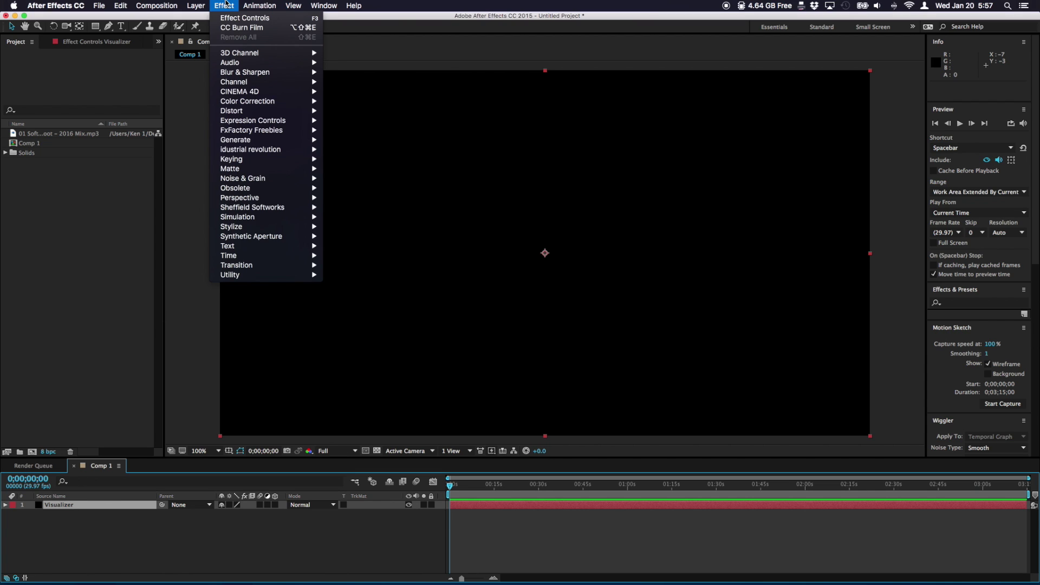
mouse_move(241, 104)
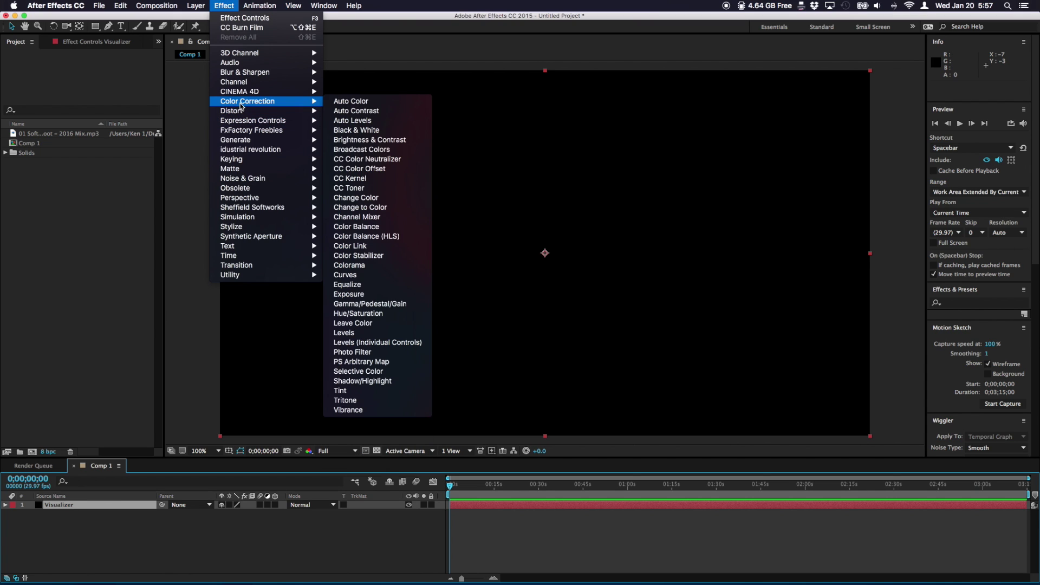
mouse_move(281, 139)
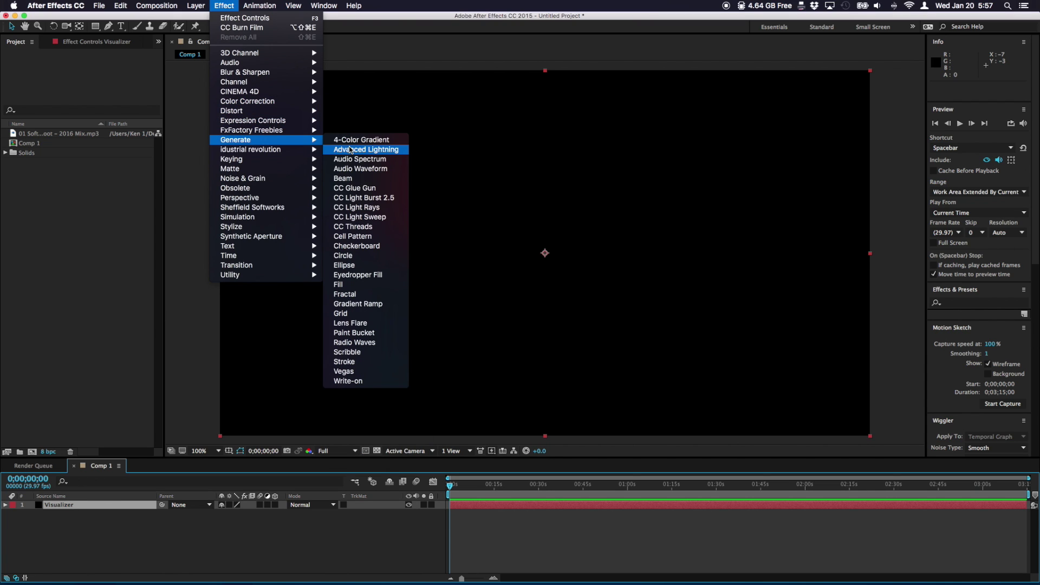
click(382, 162)
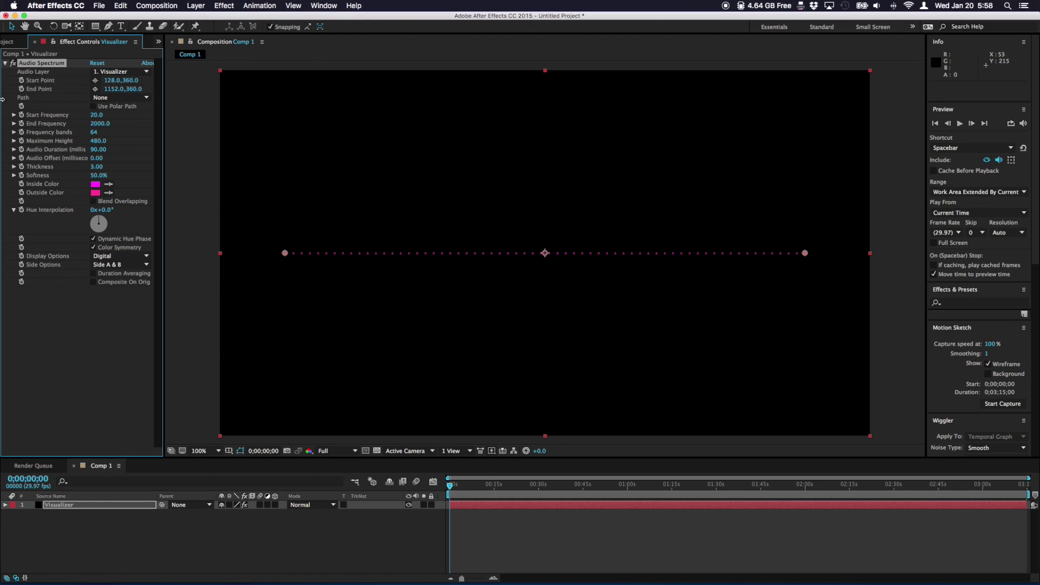
click(10, 43)
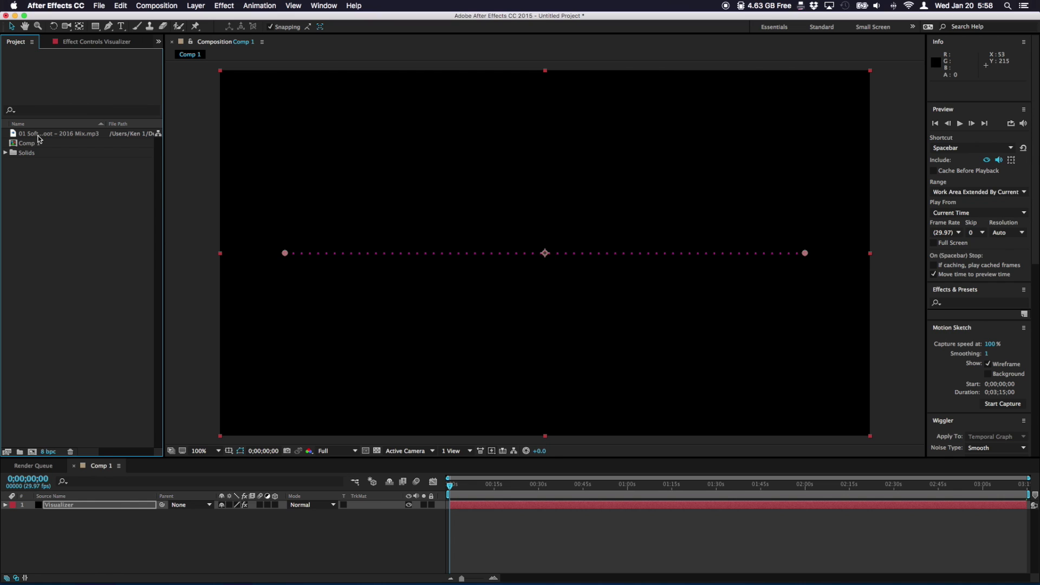
drag(37, 139, 478, 520)
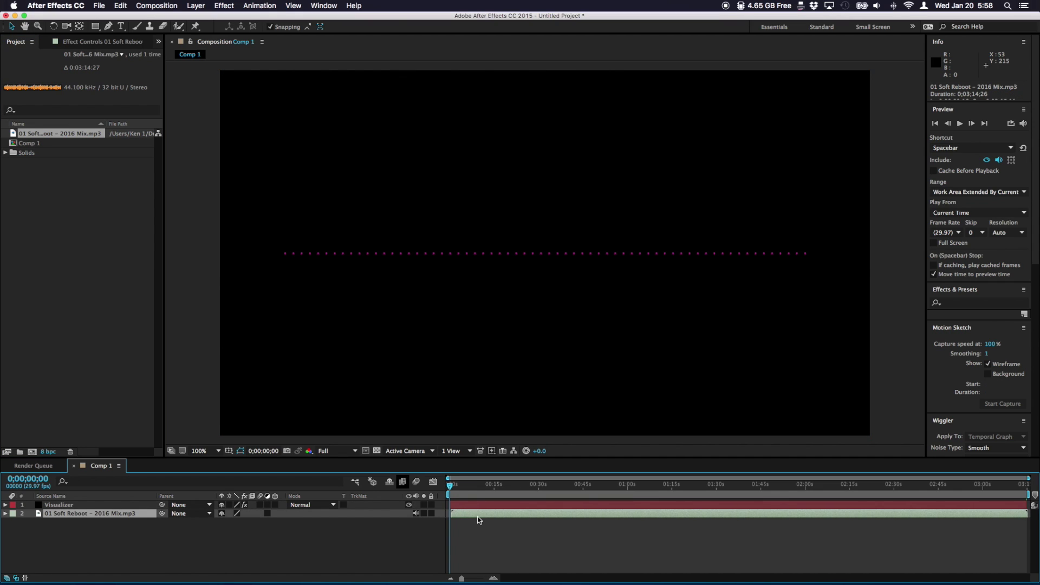
Step: Set Audio Spectrum's Audio Layer to 2. 01 Soft Reboot and scrub to watch the bars react
click(478, 507)
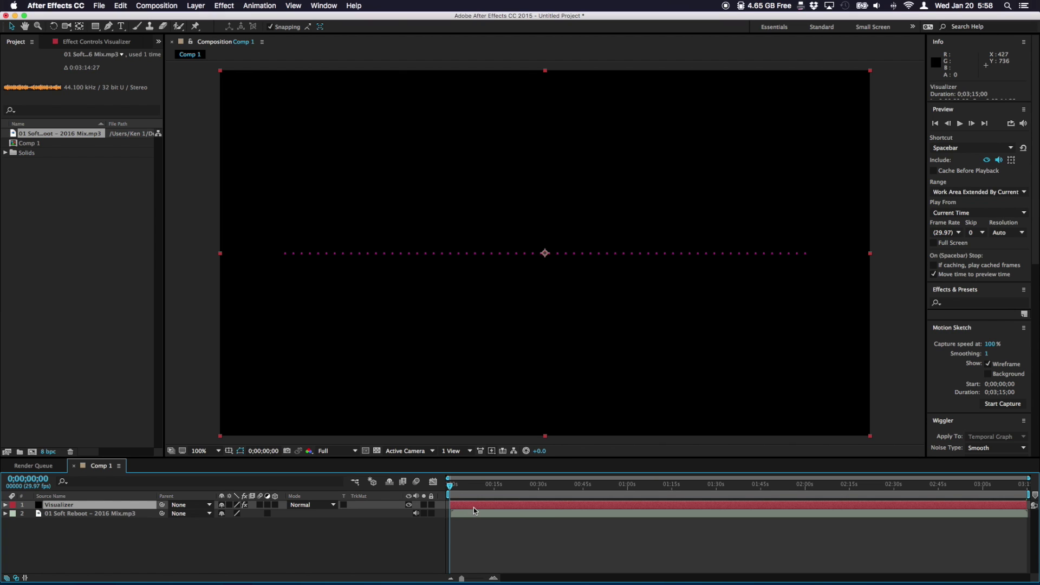
click(75, 43)
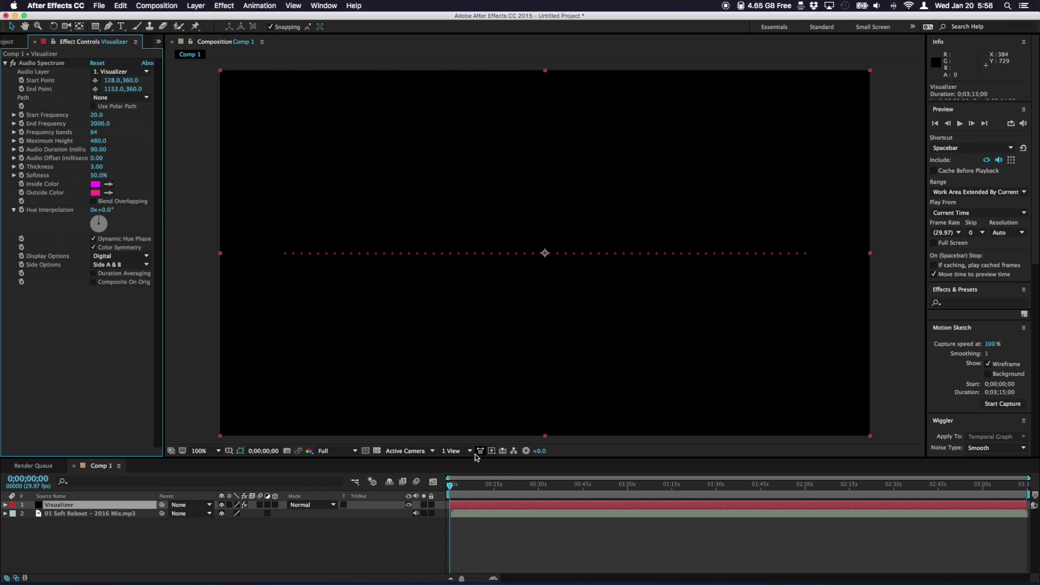
drag(481, 486, 449, 483)
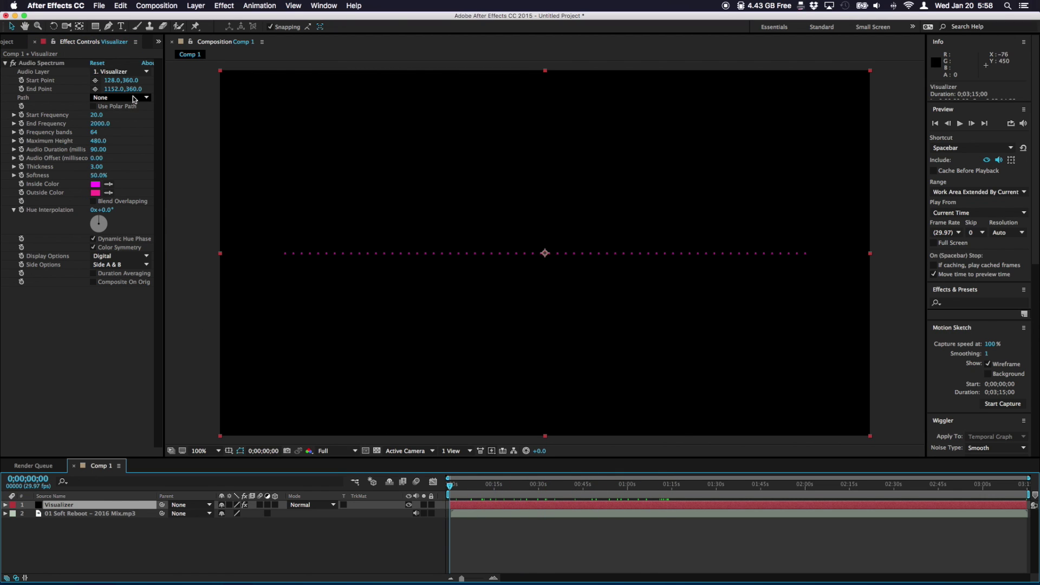
click(32, 76)
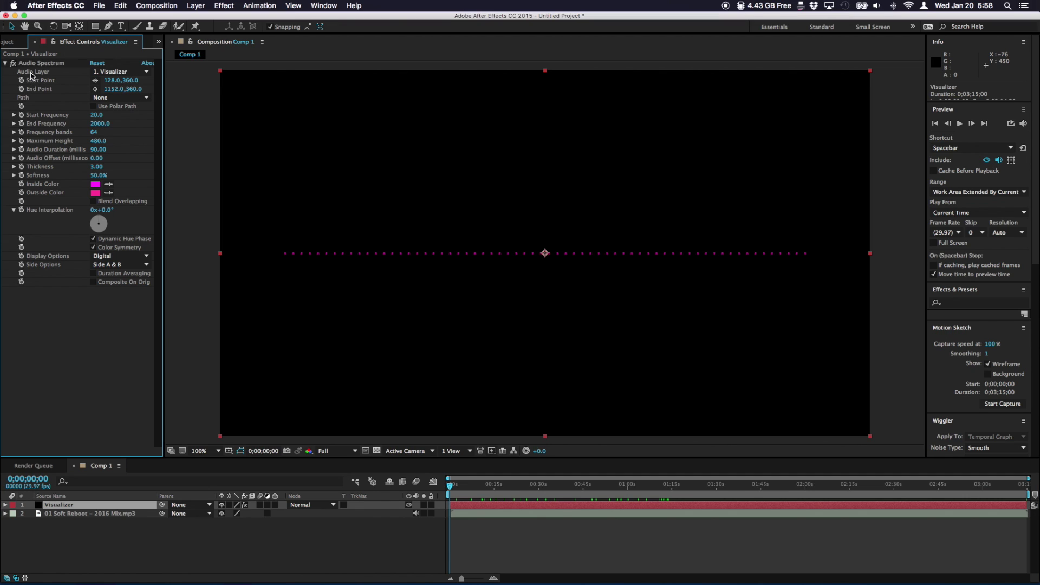
click(146, 73)
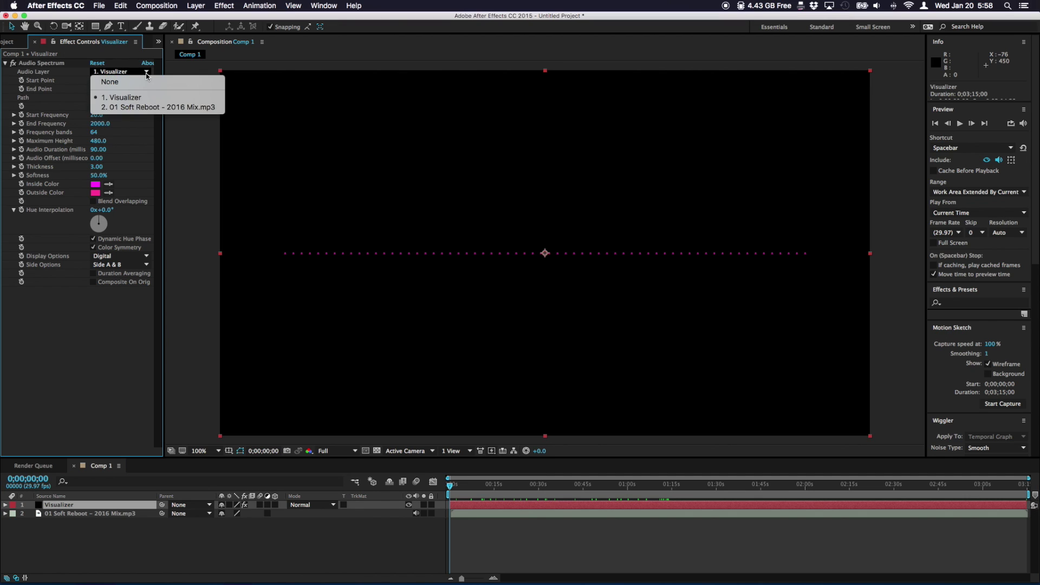
click(156, 107)
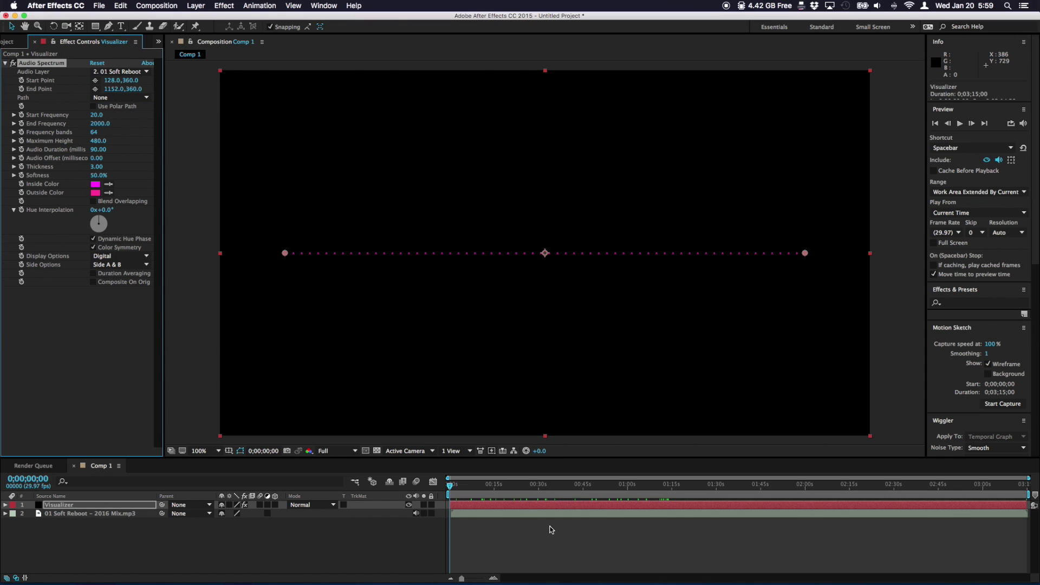
click(519, 485)
drag(538, 487, 848, 488)
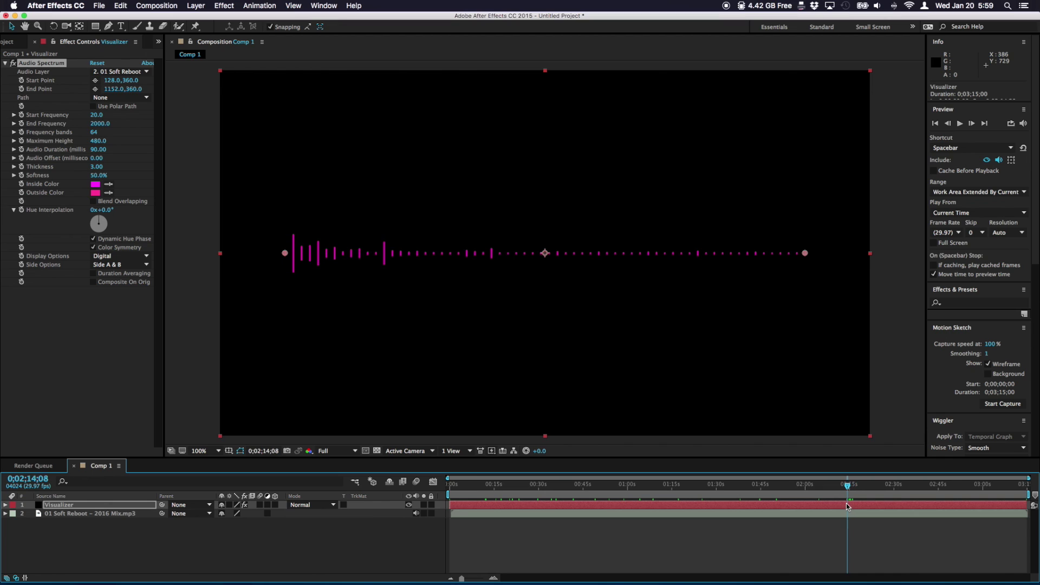
key(Home)
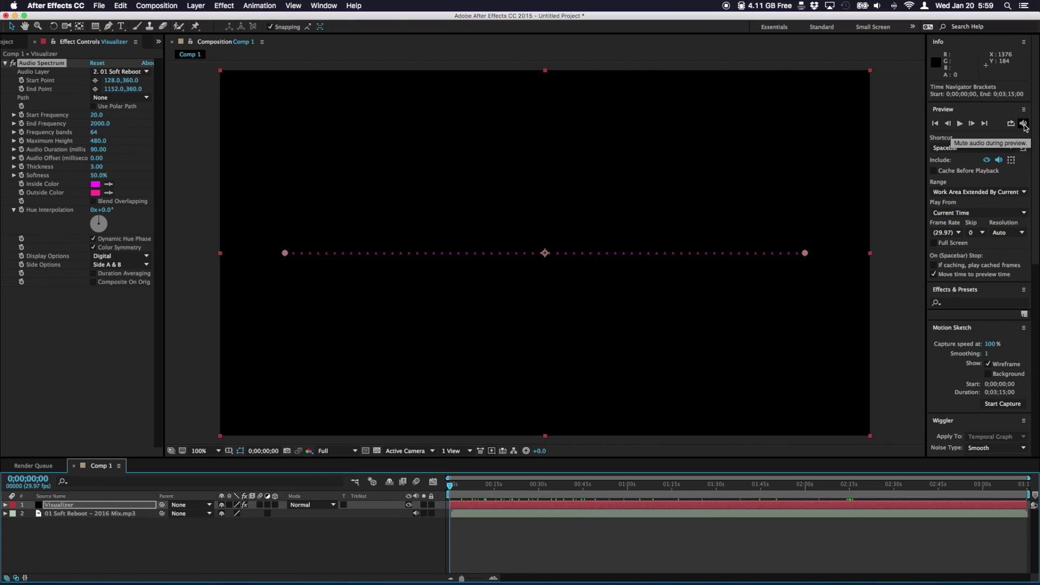
click(960, 124)
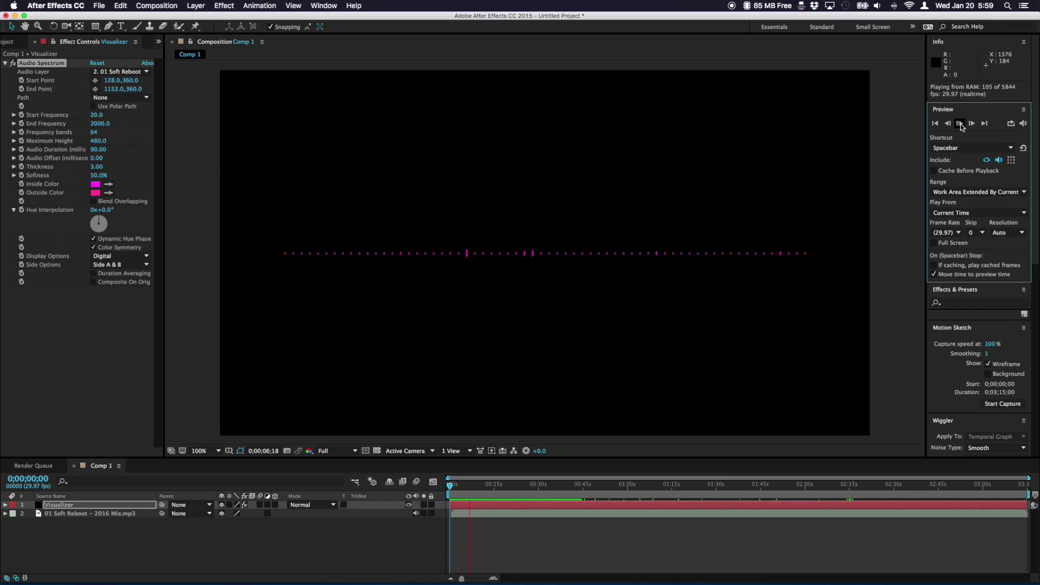
click(960, 125)
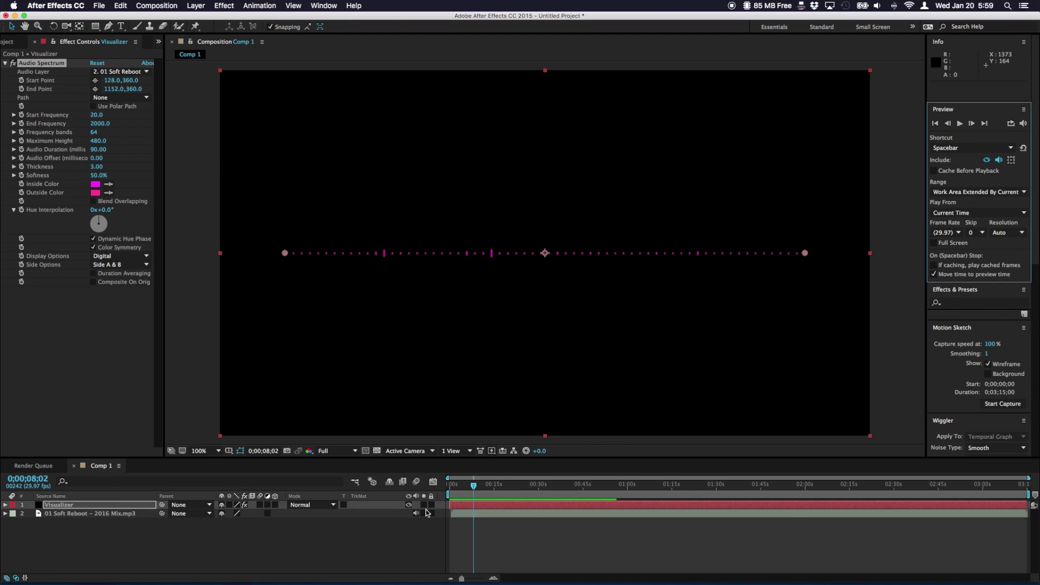
Step: At 0;00;48;04, set 148 frequency bands, 2.30 thickness and 3790 maximum height
click(565, 485)
click(591, 485)
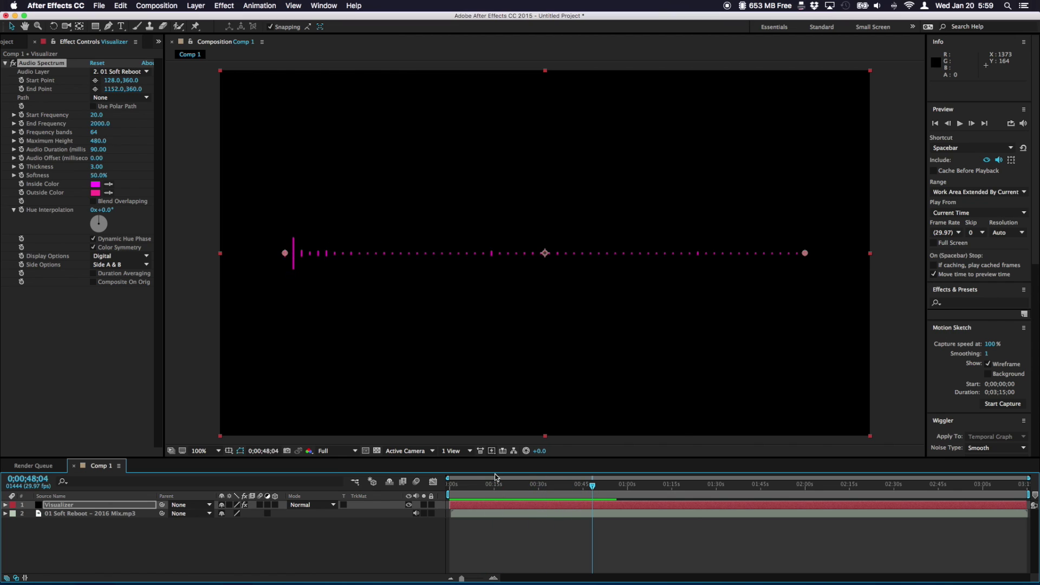
click(93, 166)
drag(92, 166, 139, 130)
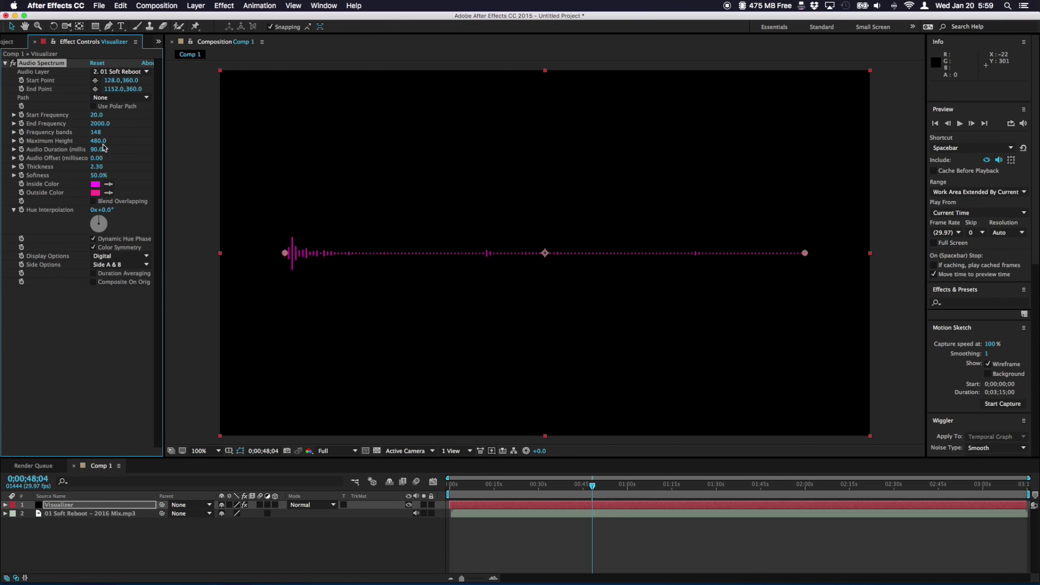
drag(98, 141, 360, 225)
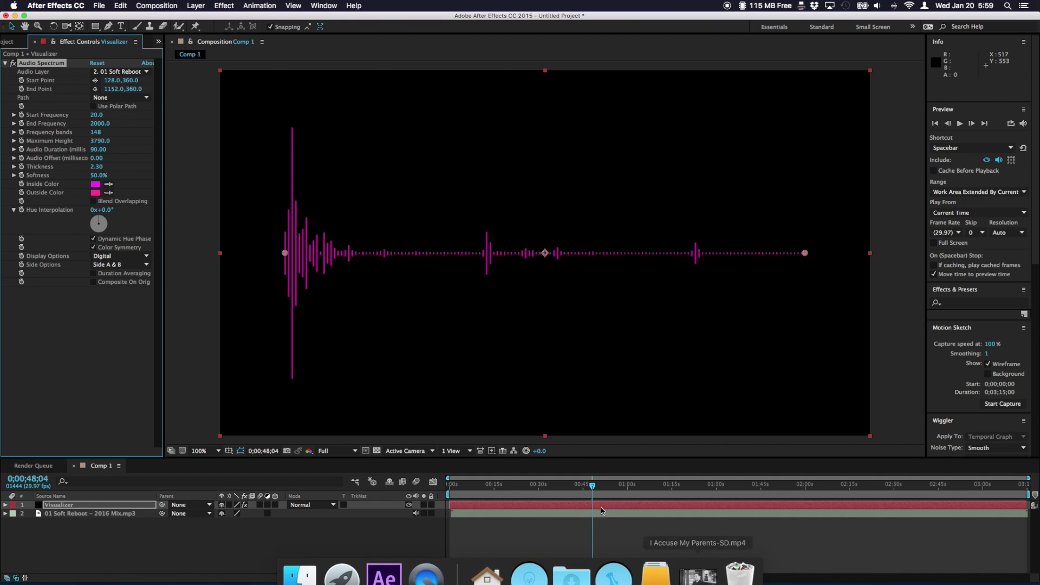
drag(593, 485, 551, 486)
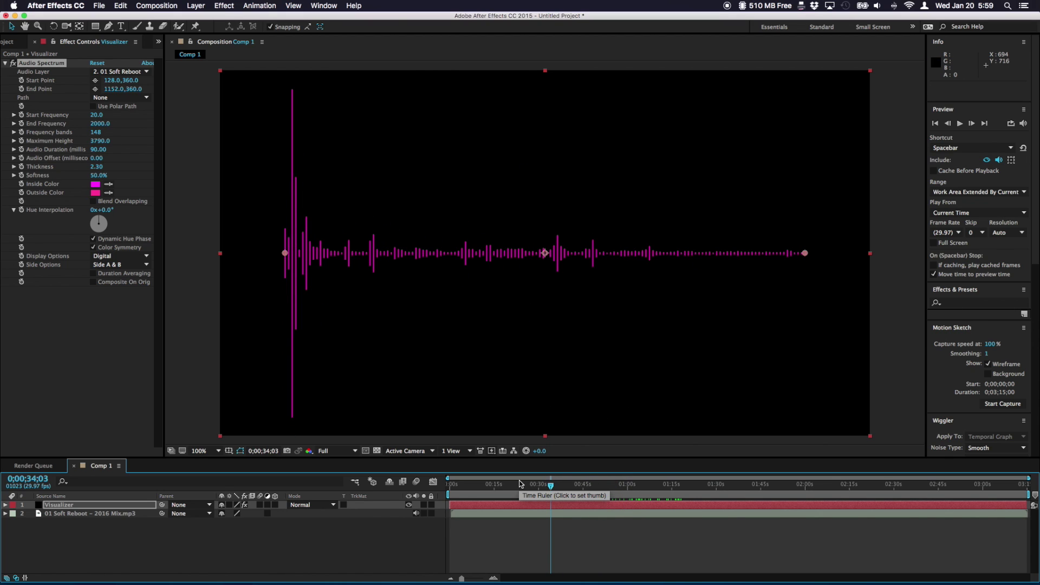
Step: Set the Audio Spectrum Inside Color to white (FFFFFF)
click(95, 184)
drag(156, 69, 563, 145)
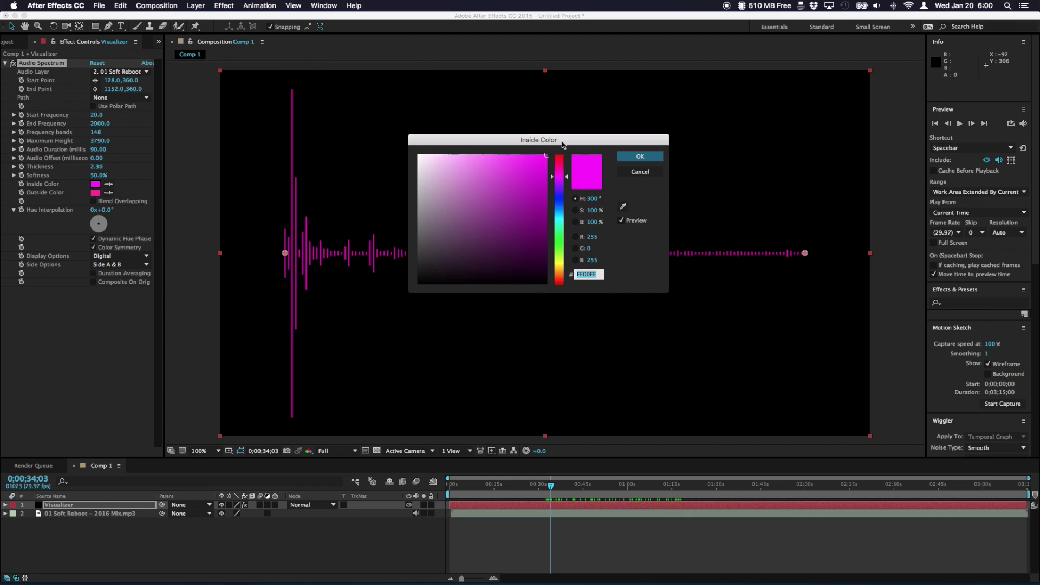
drag(474, 137, 523, 133)
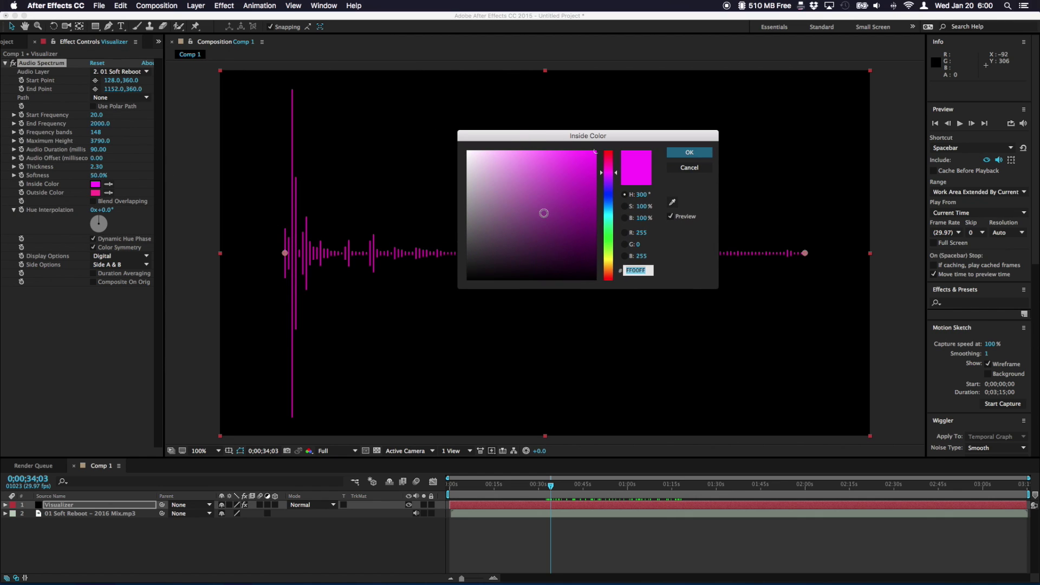
drag(543, 212, 467, 152)
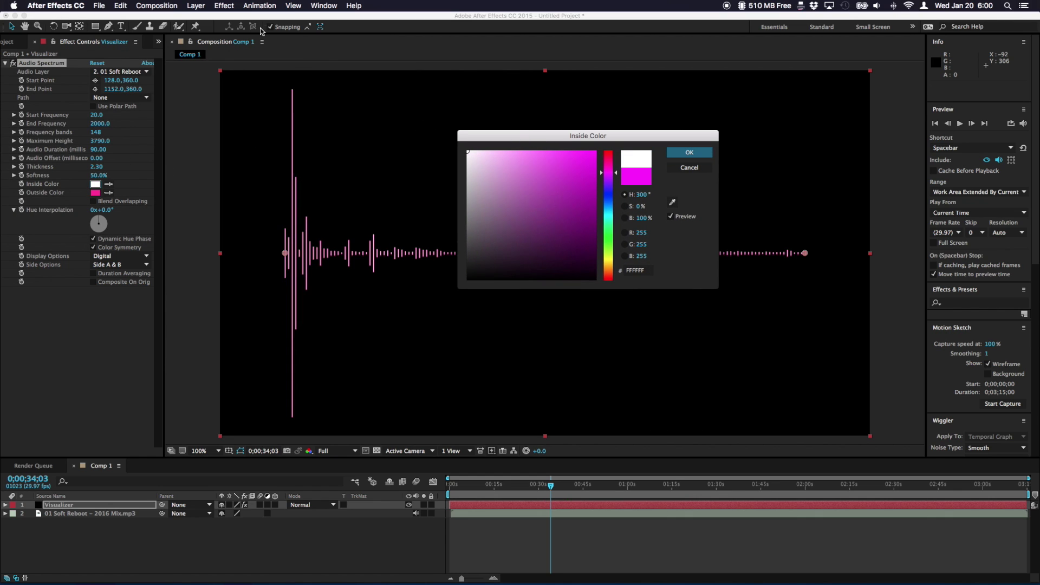
click(689, 152)
Step: Set the Outside Color to a very pale cyan
click(96, 194)
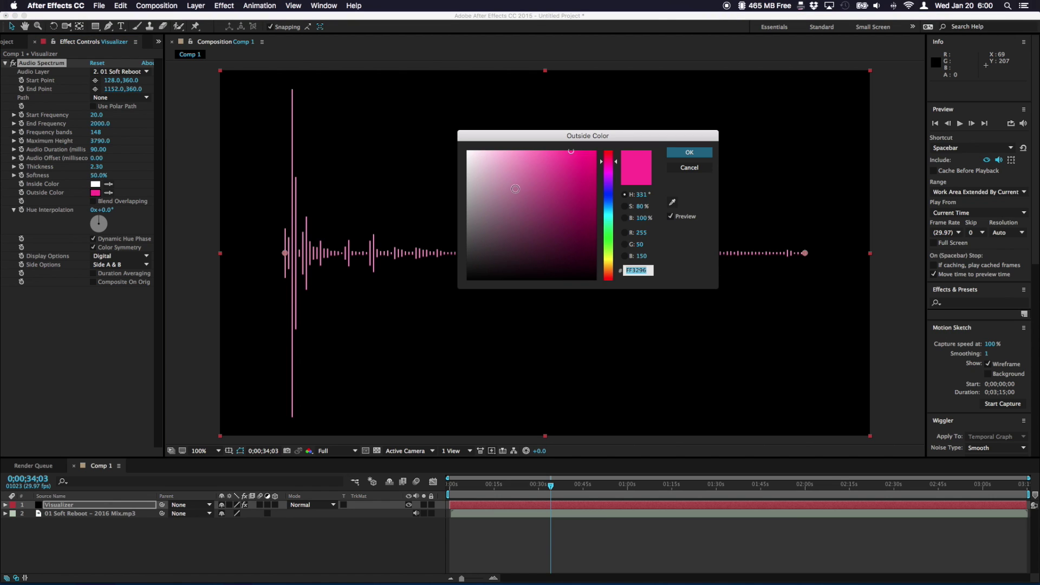
drag(514, 189, 404, 136)
click(607, 216)
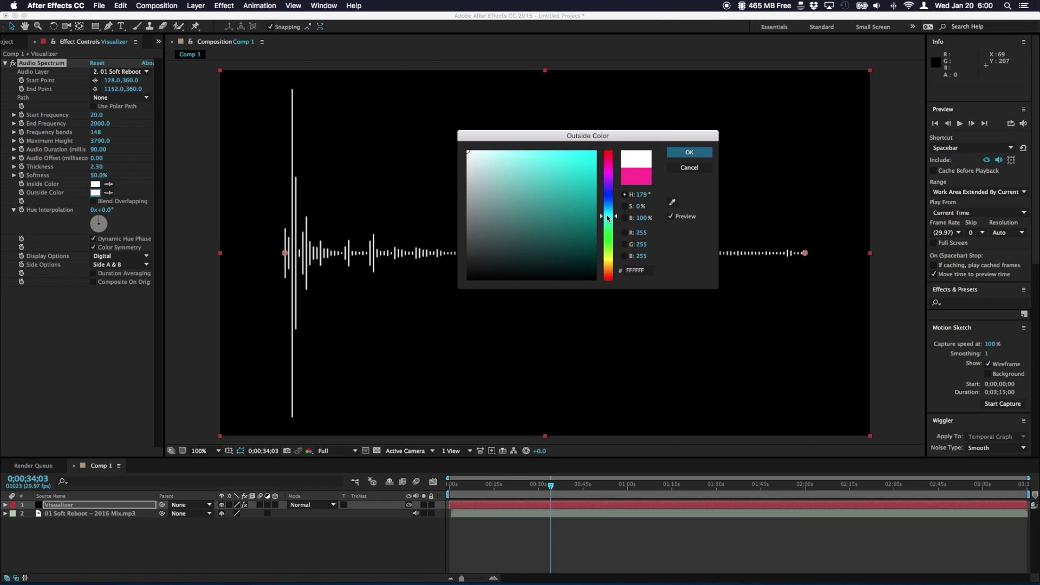
click(493, 161)
click(678, 153)
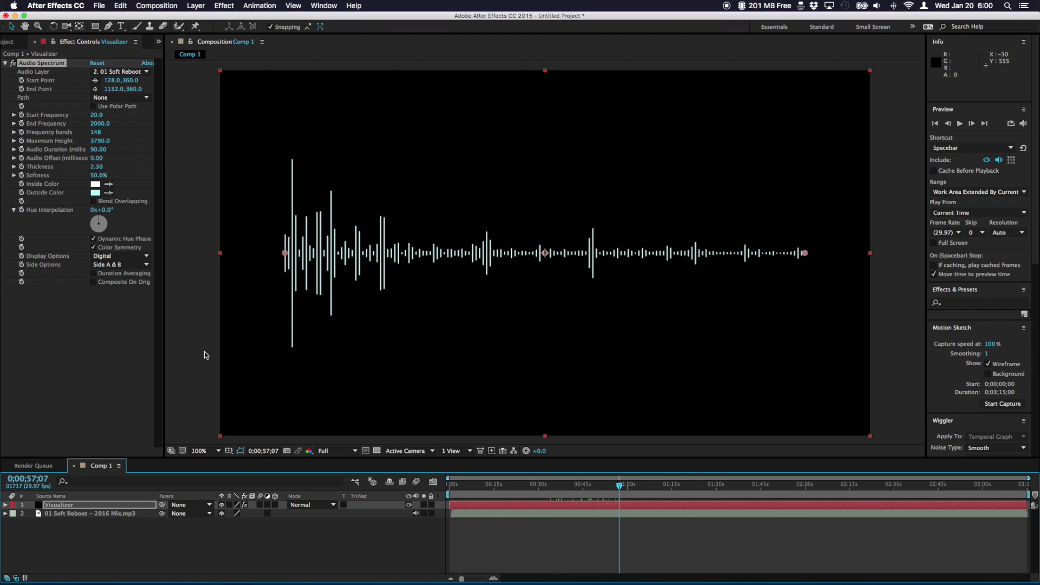
drag(130, 89, 538, 144)
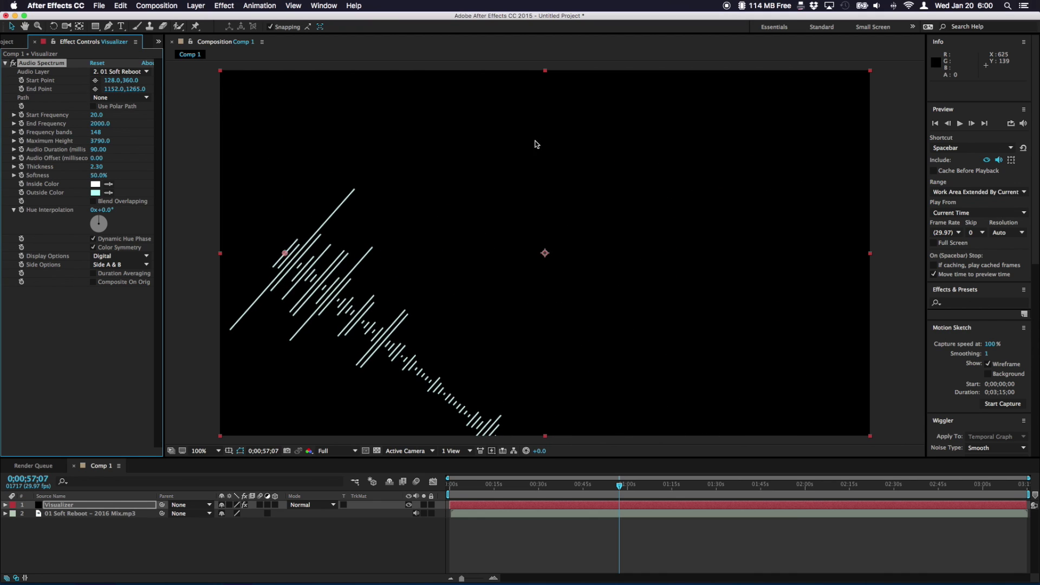
key(super+z)
click(121, 264)
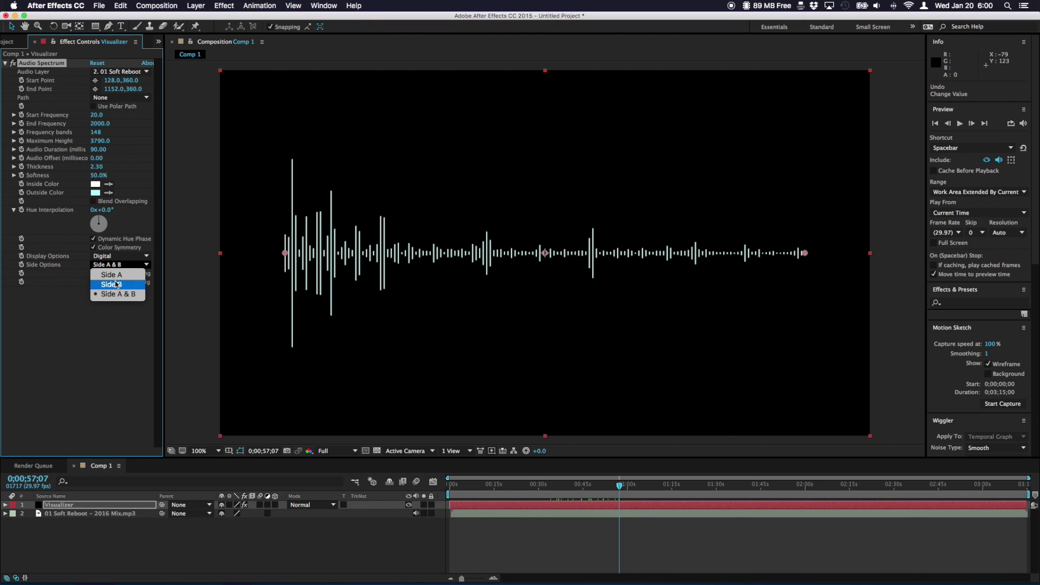
click(120, 275)
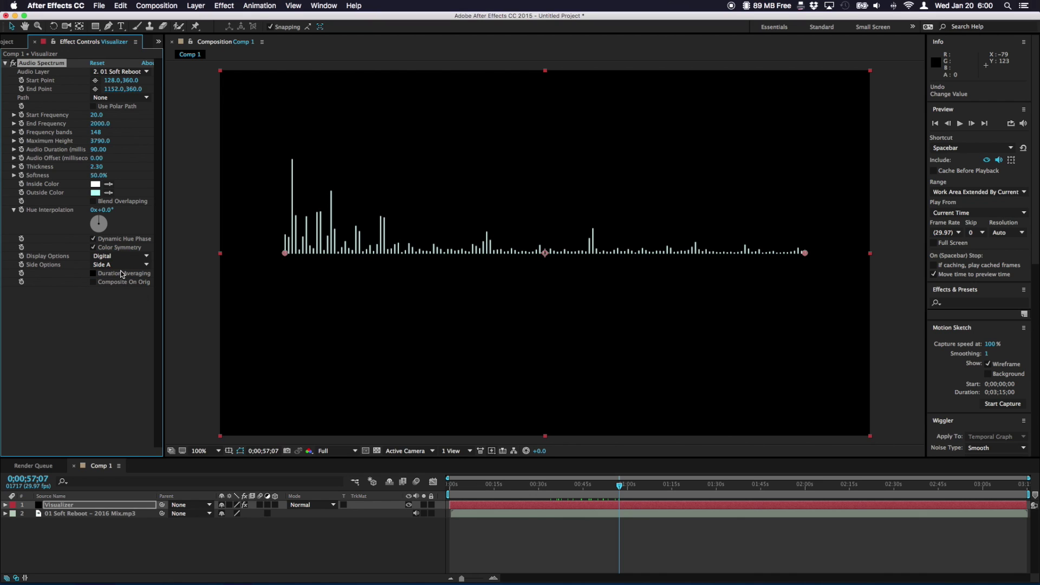
click(122, 265)
click(122, 277)
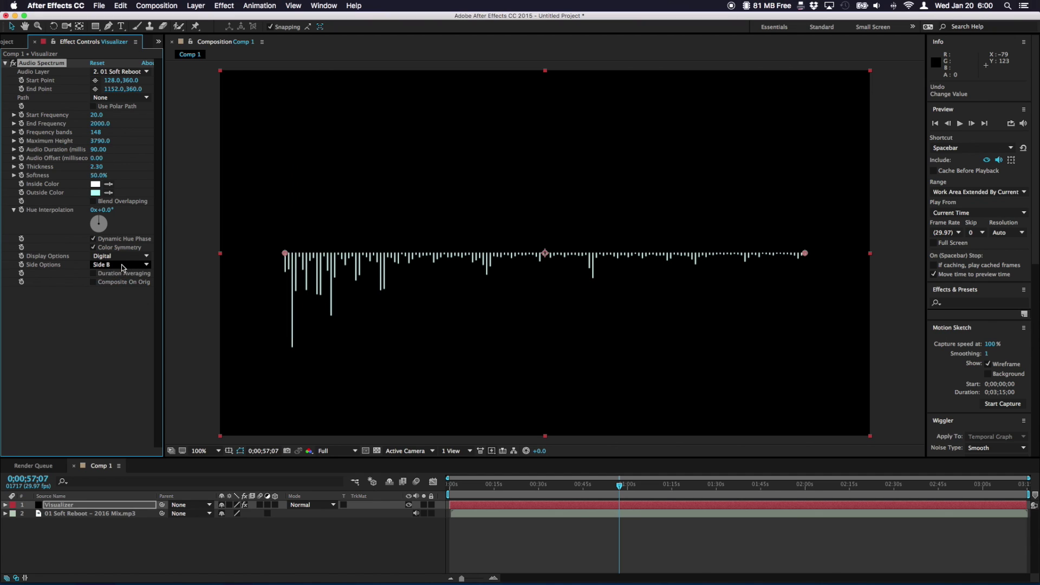
click(122, 266)
click(121, 295)
drag(545, 483, 449, 483)
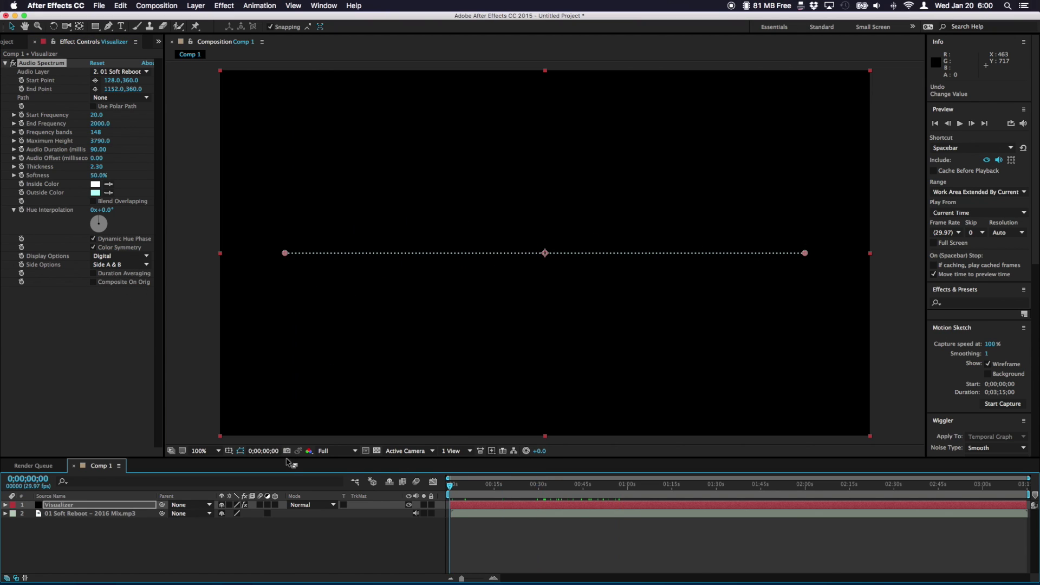
click(959, 123)
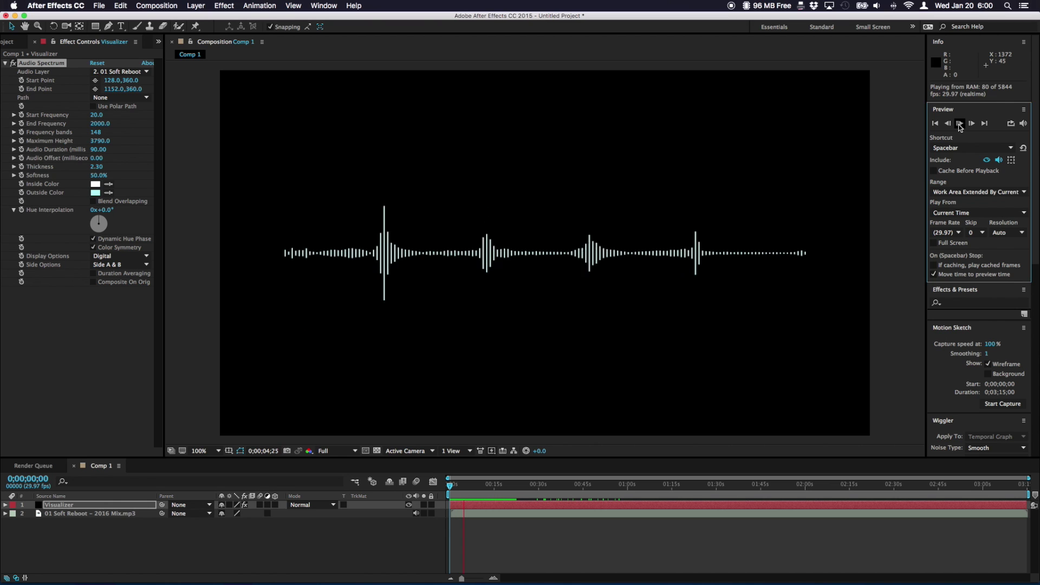
click(959, 124)
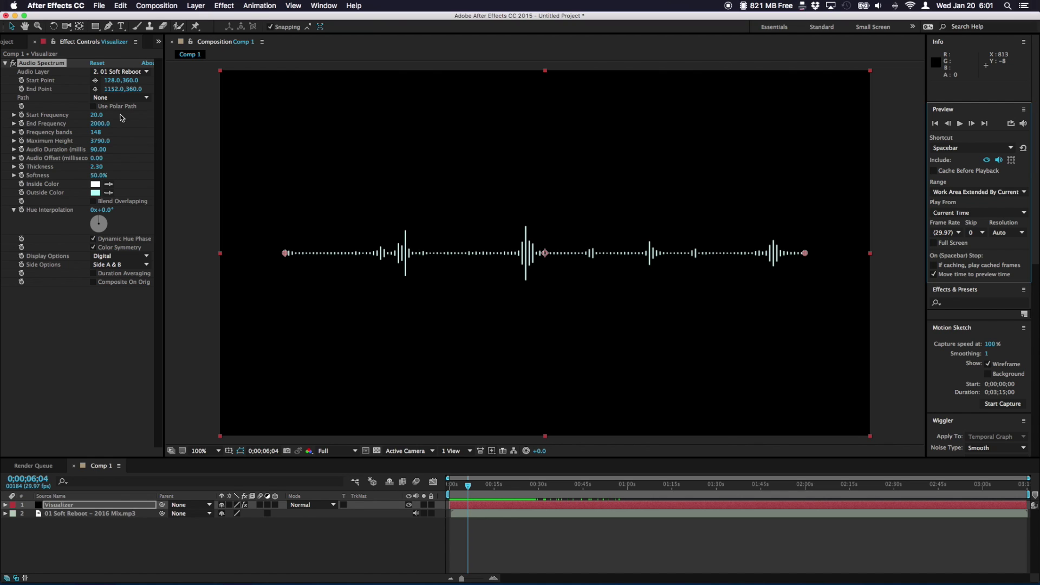
click(132, 80)
drag(133, 81, 339, 121)
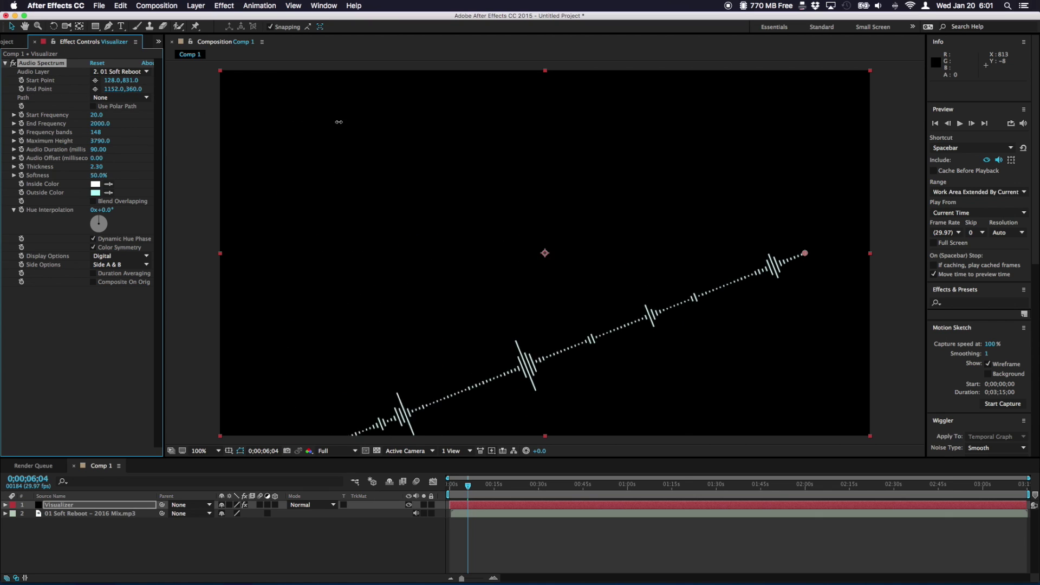
key(super+z)
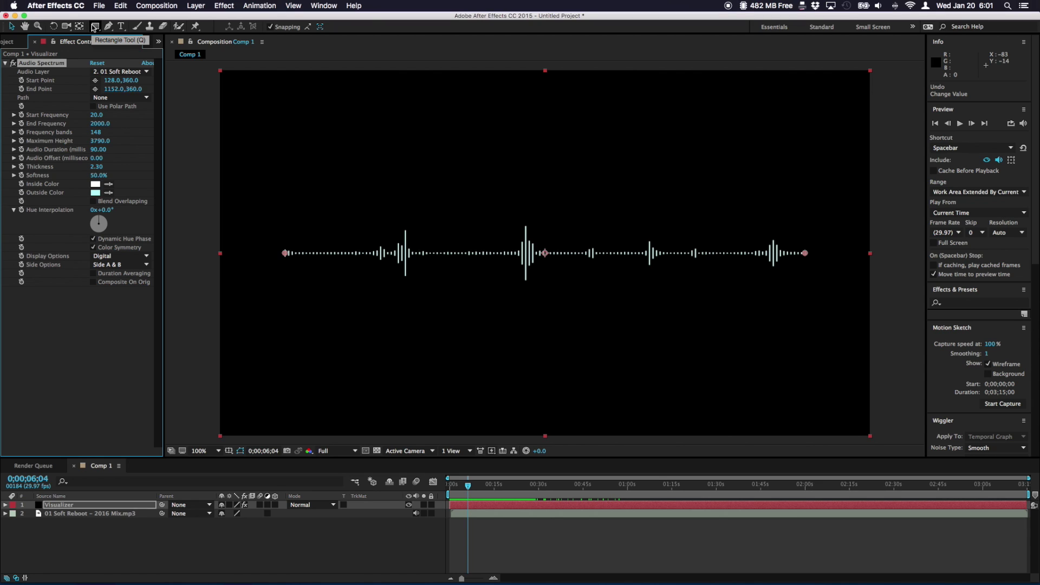
Step: Draw an ellipse mask circle centred on the comp, then scrub ahead to a louder point
click(94, 27)
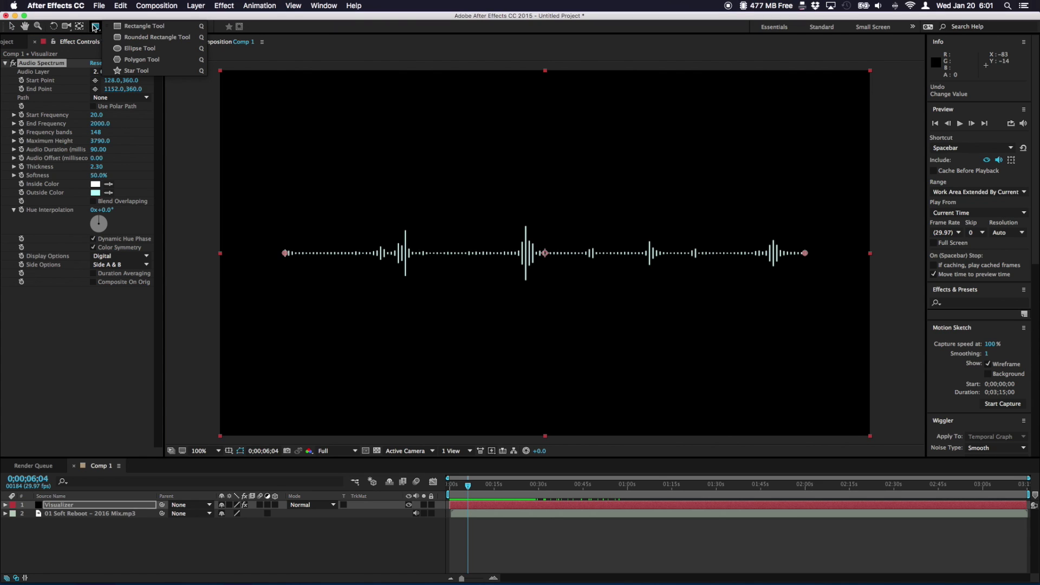
click(139, 48)
click(560, 235)
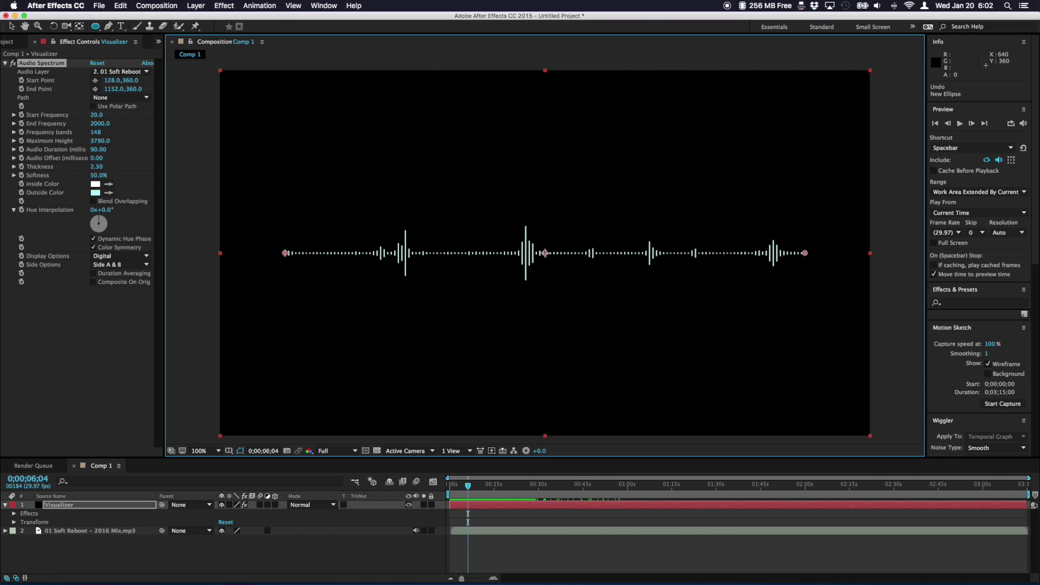
click(545, 253)
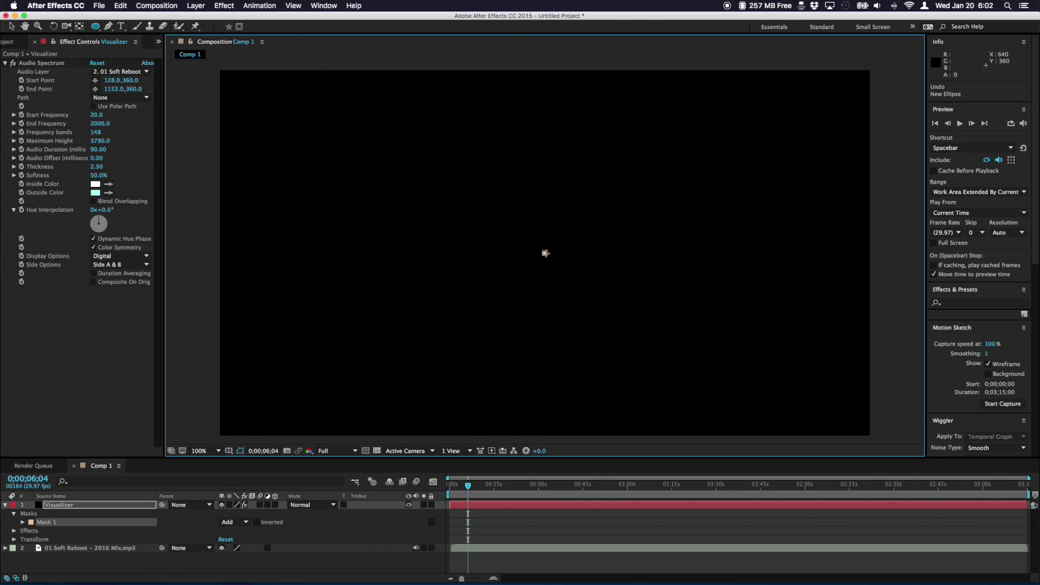
drag(545, 253, 668, 165)
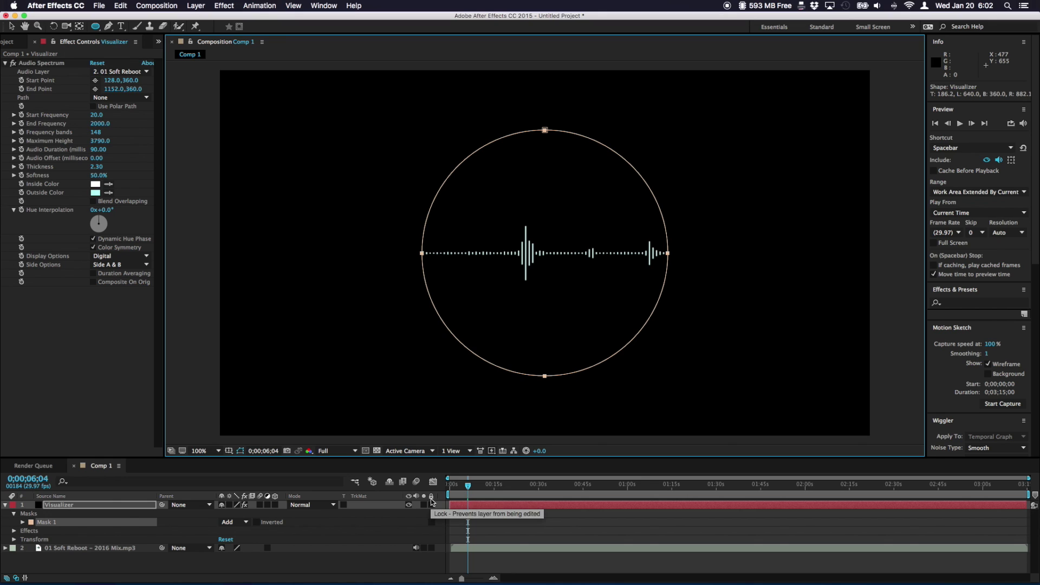
drag(507, 480, 625, 491)
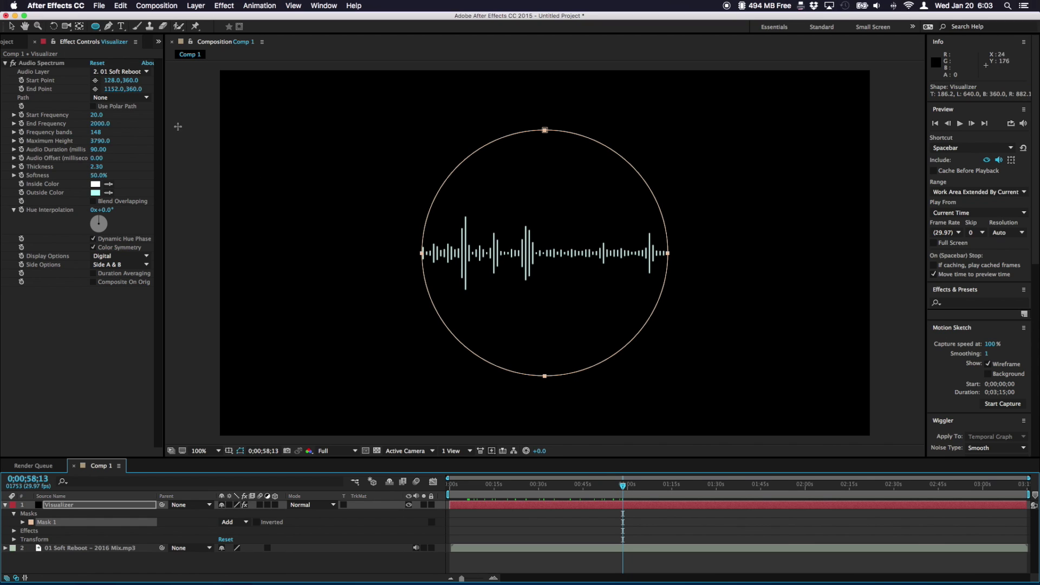
Step: Set the Audio Spectrum Path to Mask 1 and preview the circular bars
click(64, 100)
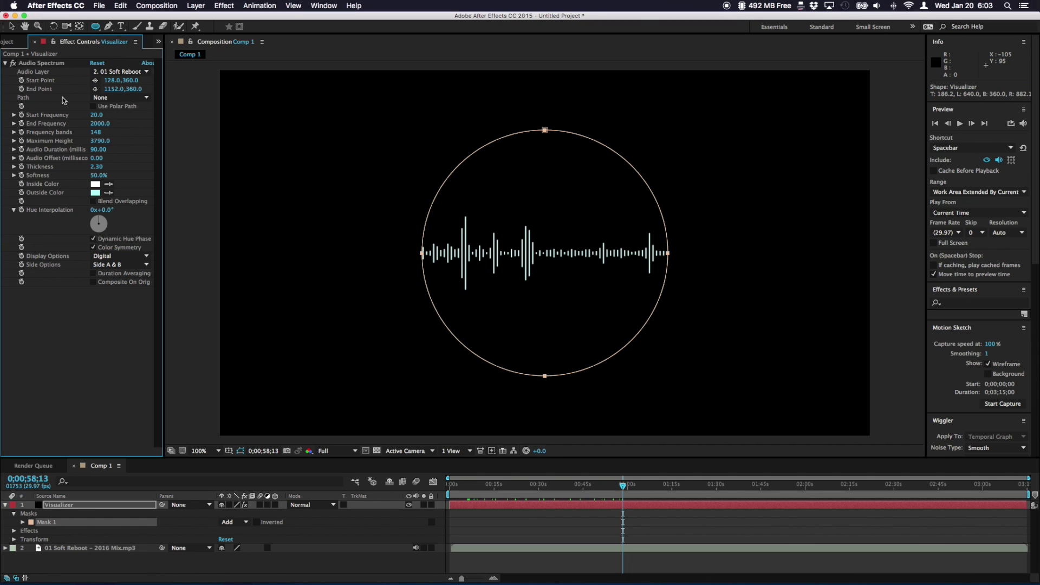
click(114, 98)
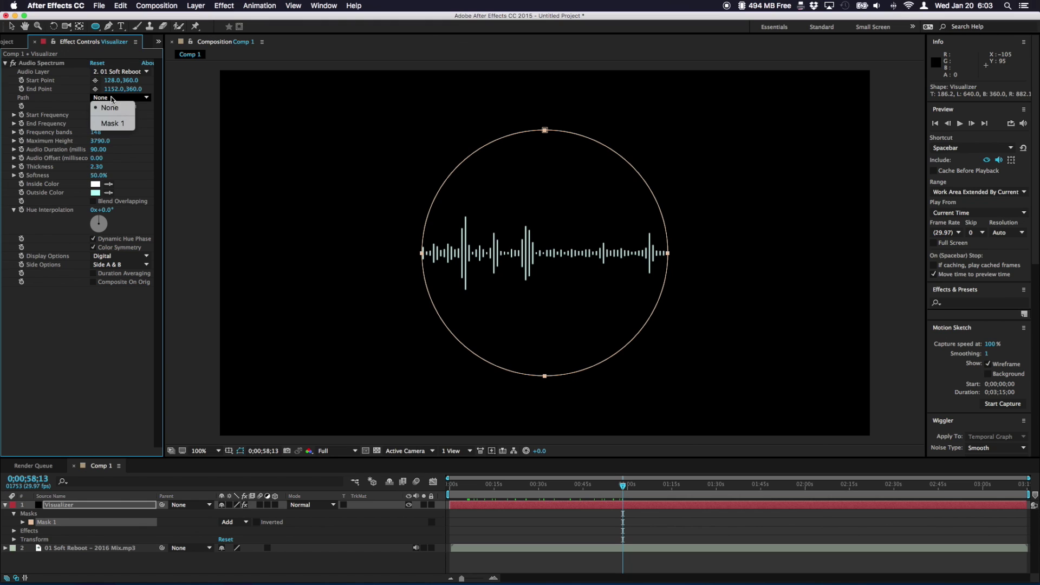
click(111, 124)
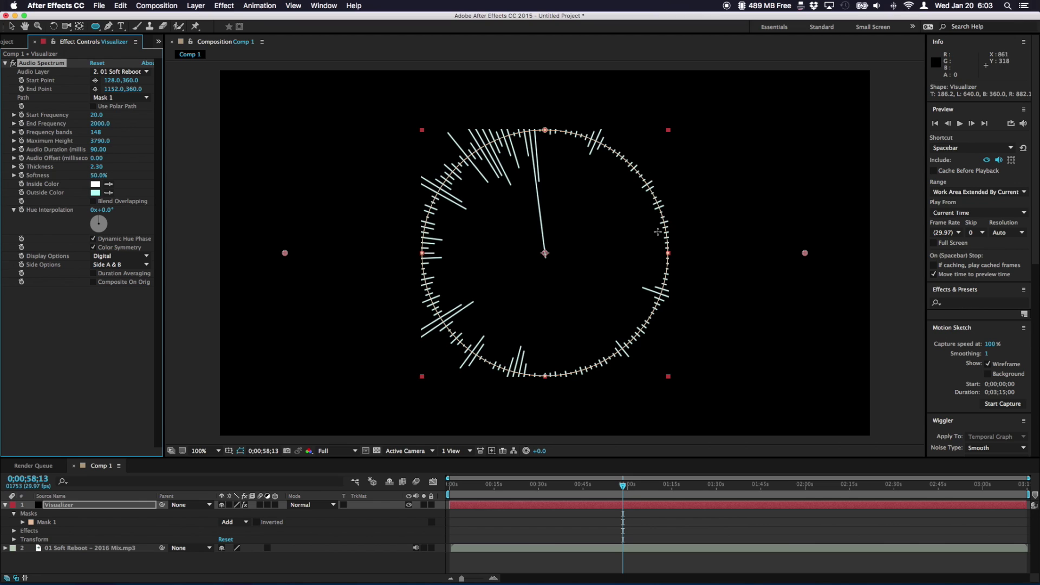
key(ctrl+z)
key(space)
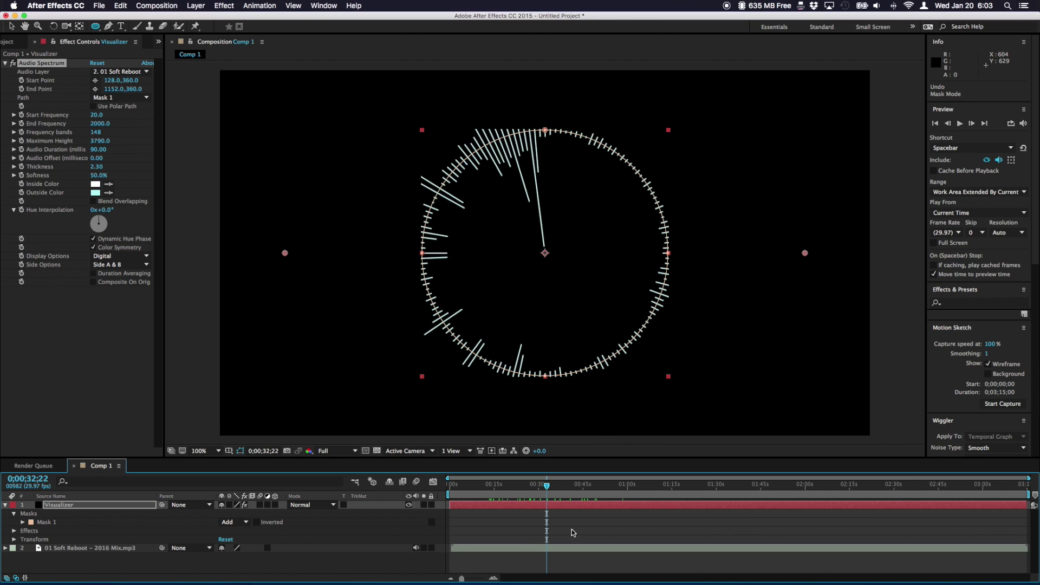
Step: Change Mask 1's mode from Add to None and preview the unclipped bars
click(247, 523)
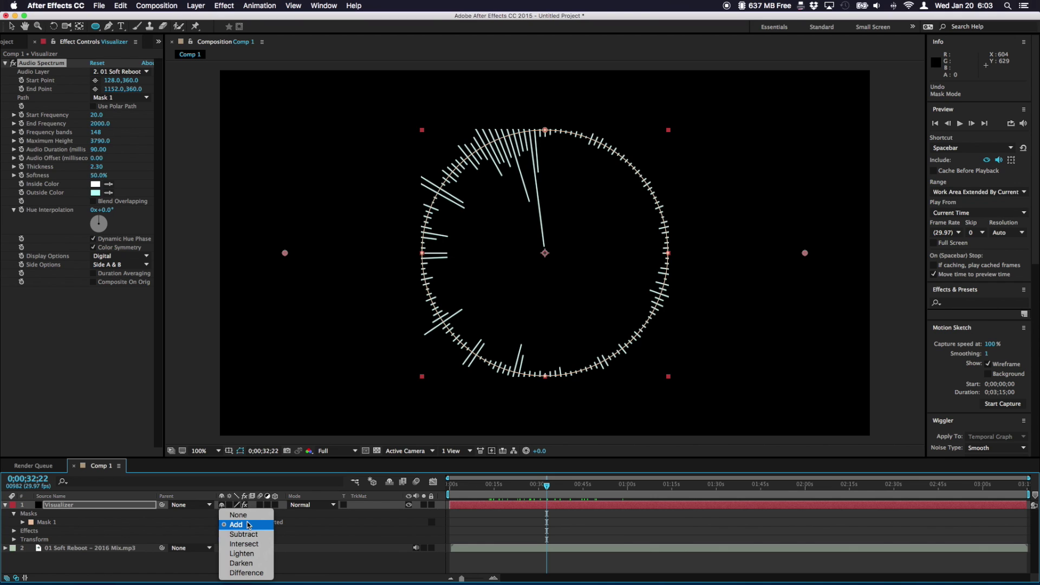
click(249, 516)
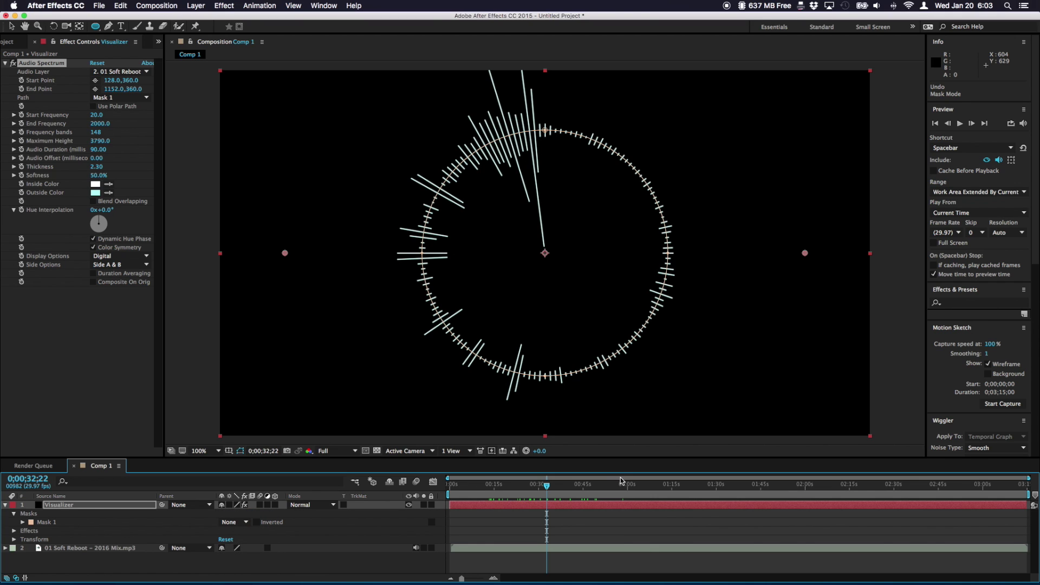
key(space)
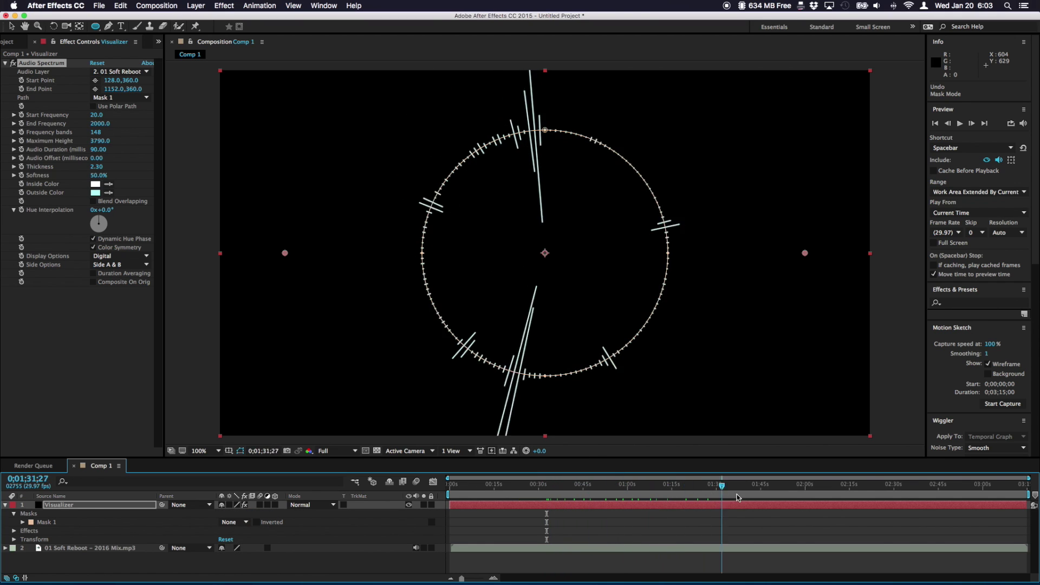
key(space)
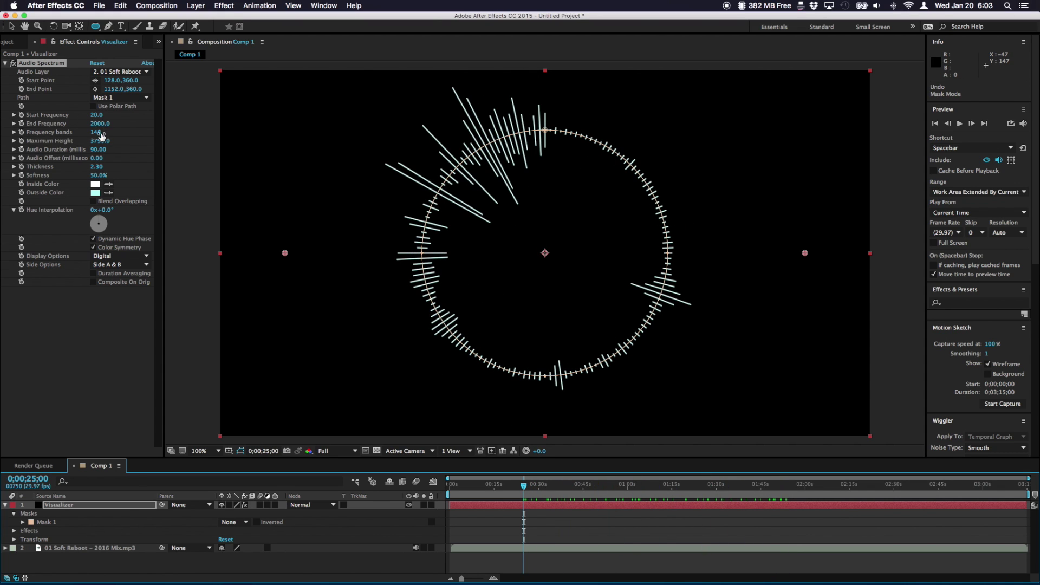
Step: Lower the maximum height and set Side Options to Side B
drag(99, 144, 126, 267)
click(126, 267)
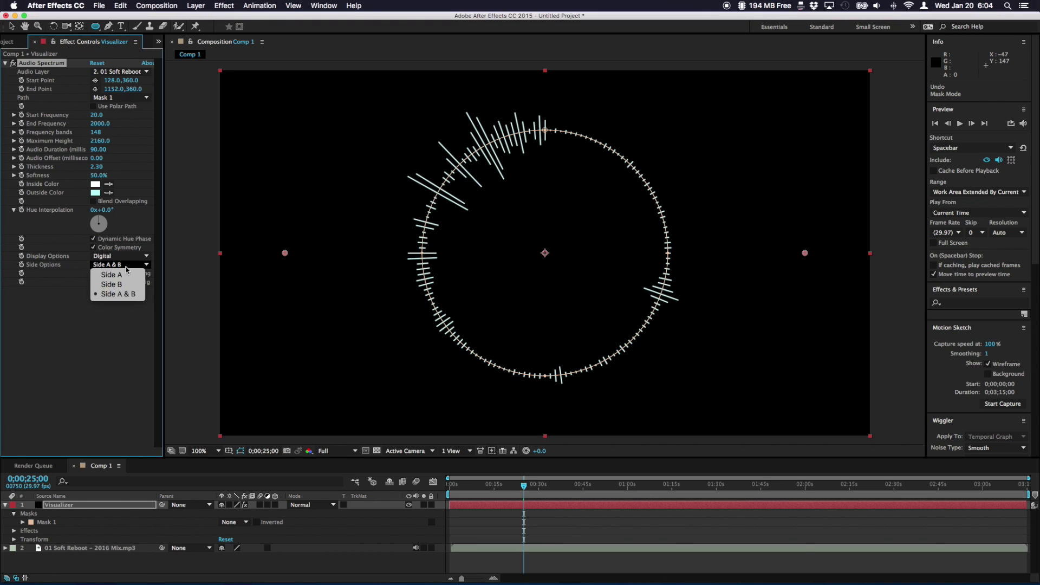
click(128, 283)
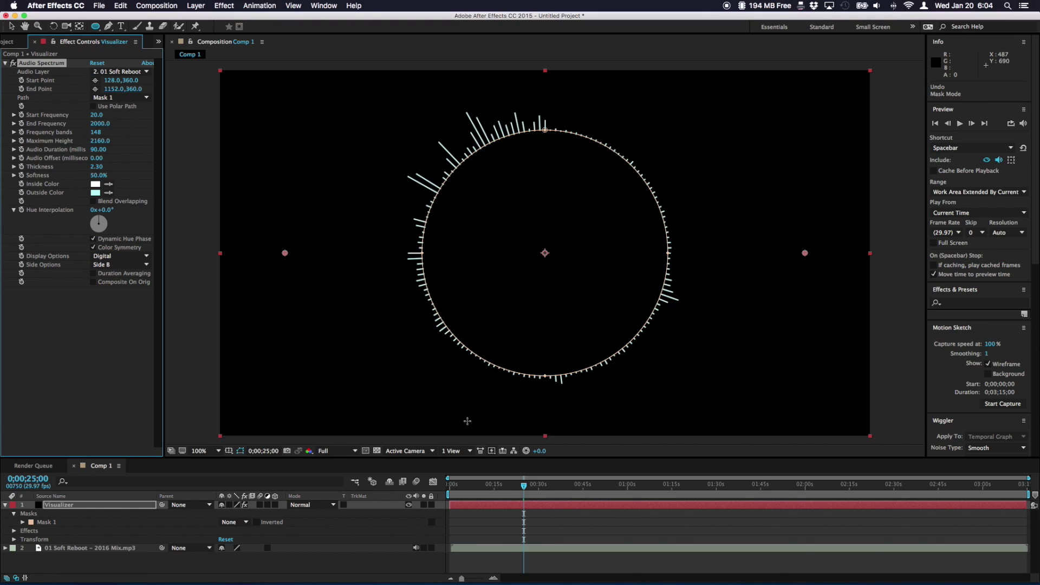
drag(525, 487, 702, 504)
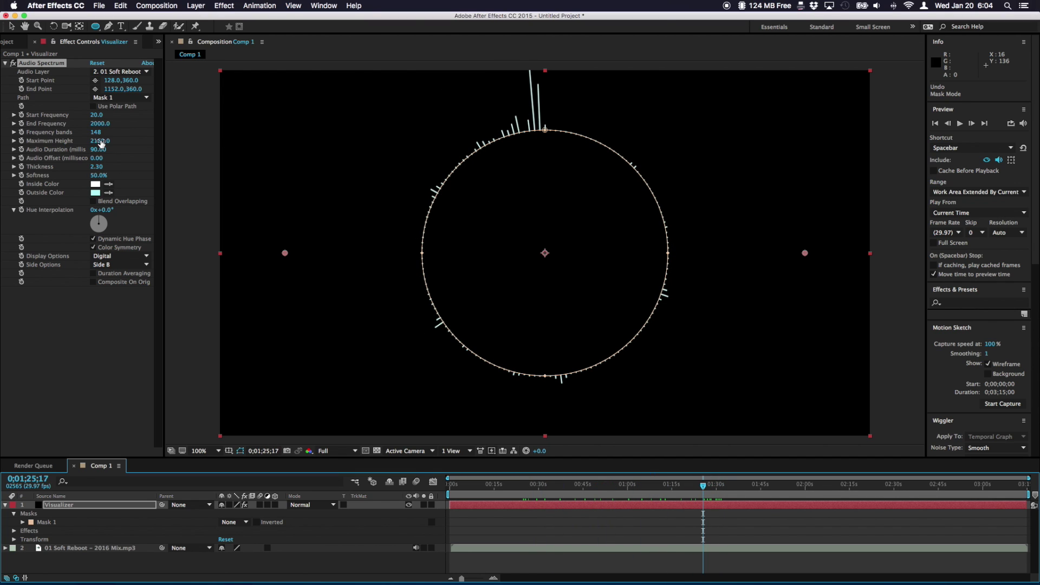
Step: Set Thickness to 4.10 and Maximum Height to 4180, checking the bars around 1:31
drag(101, 141, 52, 142)
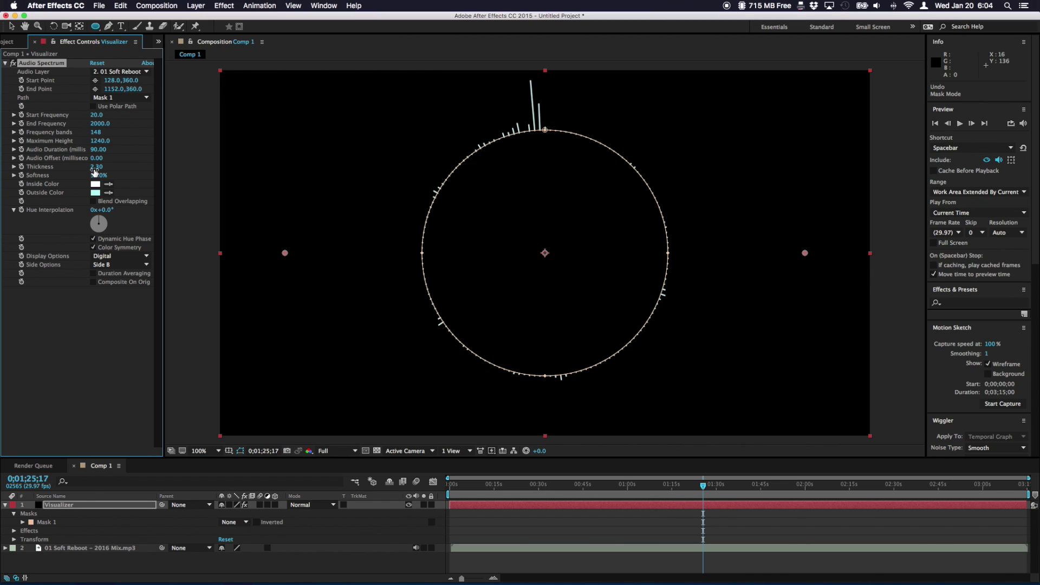
drag(96, 169, 106, 169)
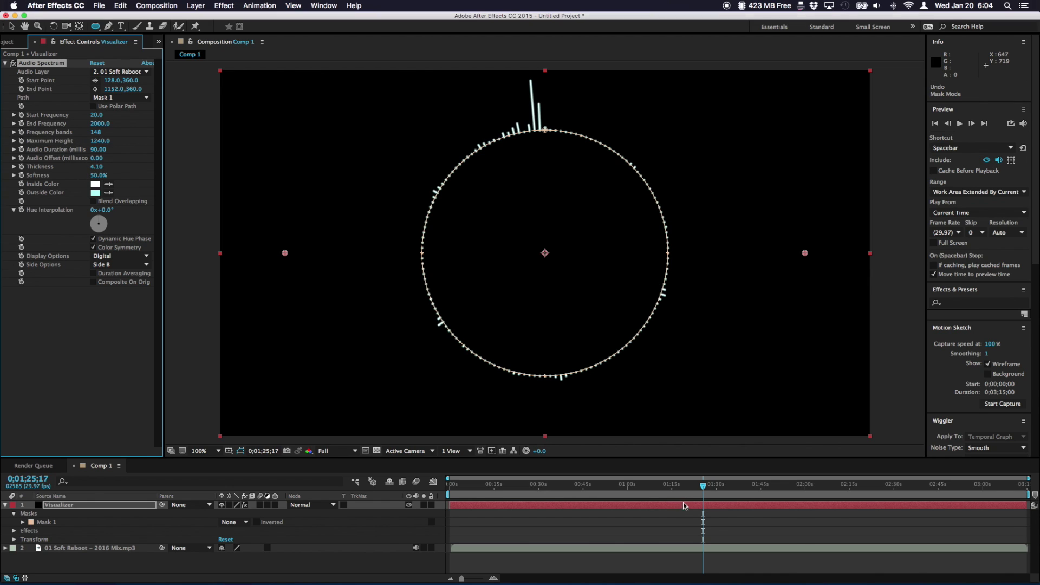
click(630, 485)
drag(607, 485, 720, 485)
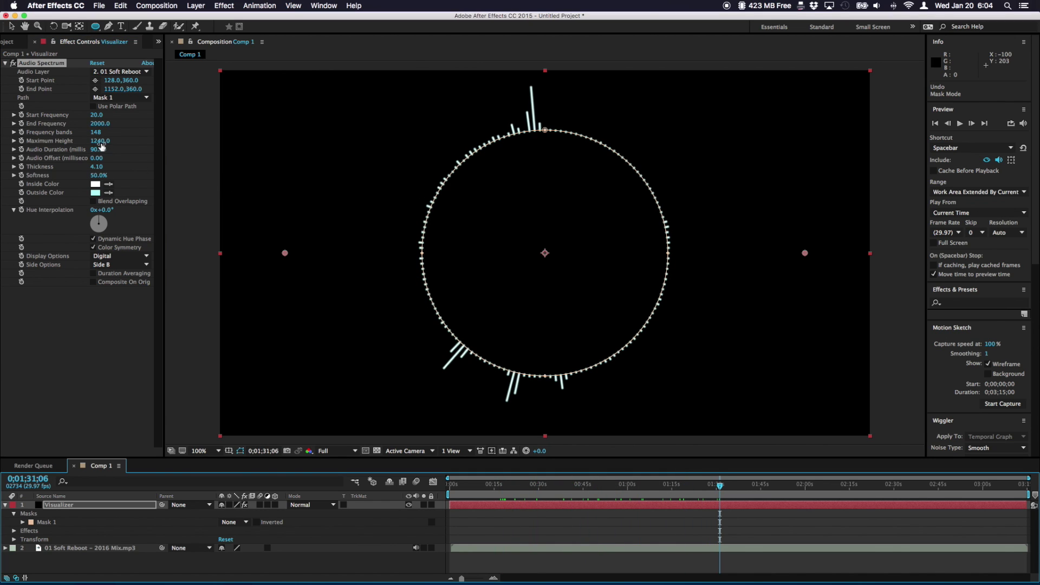
drag(100, 140, 254, 144)
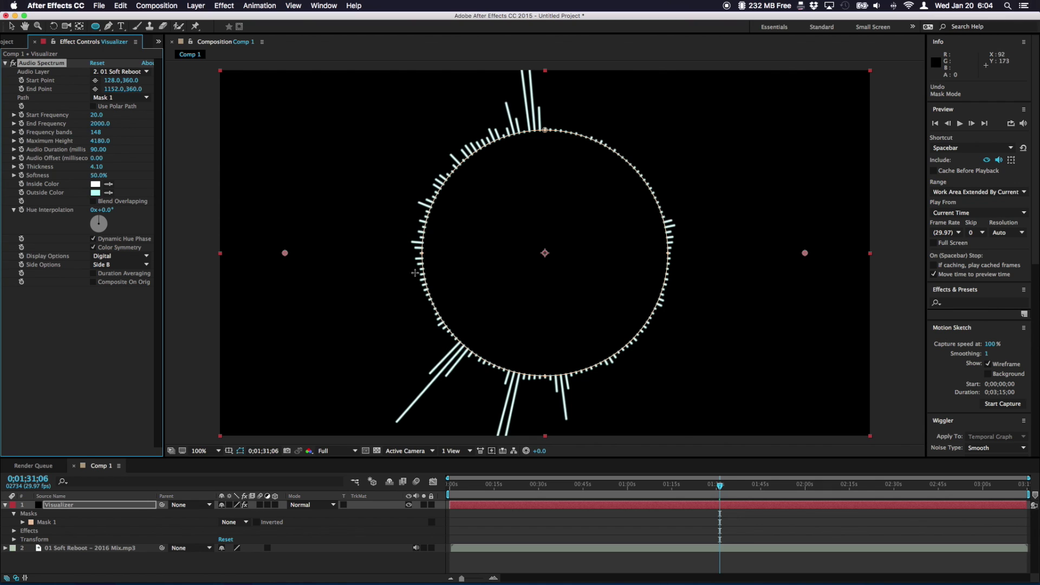
click(708, 477)
drag(509, 480, 348, 484)
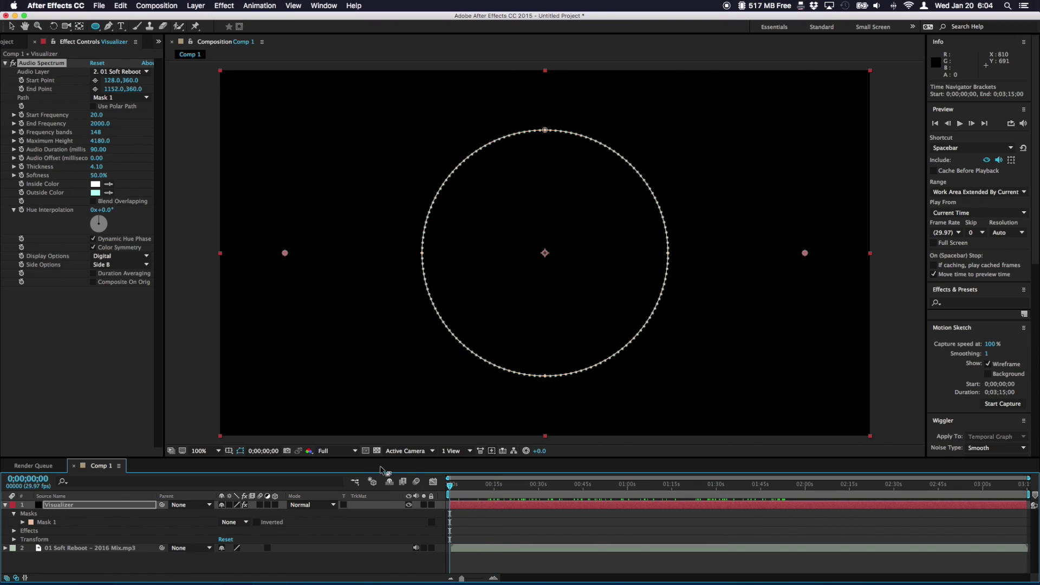
click(960, 124)
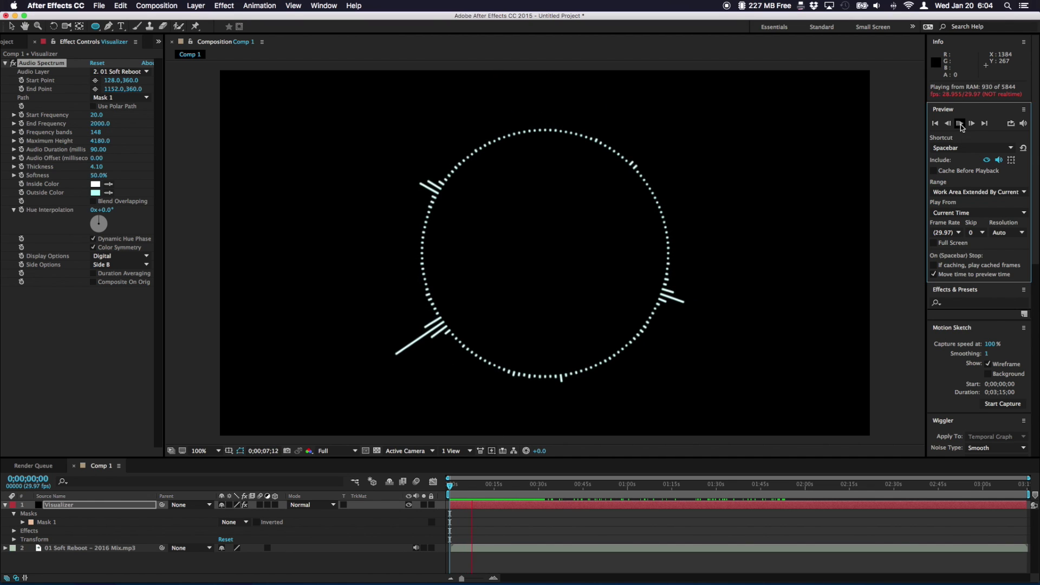
click(960, 125)
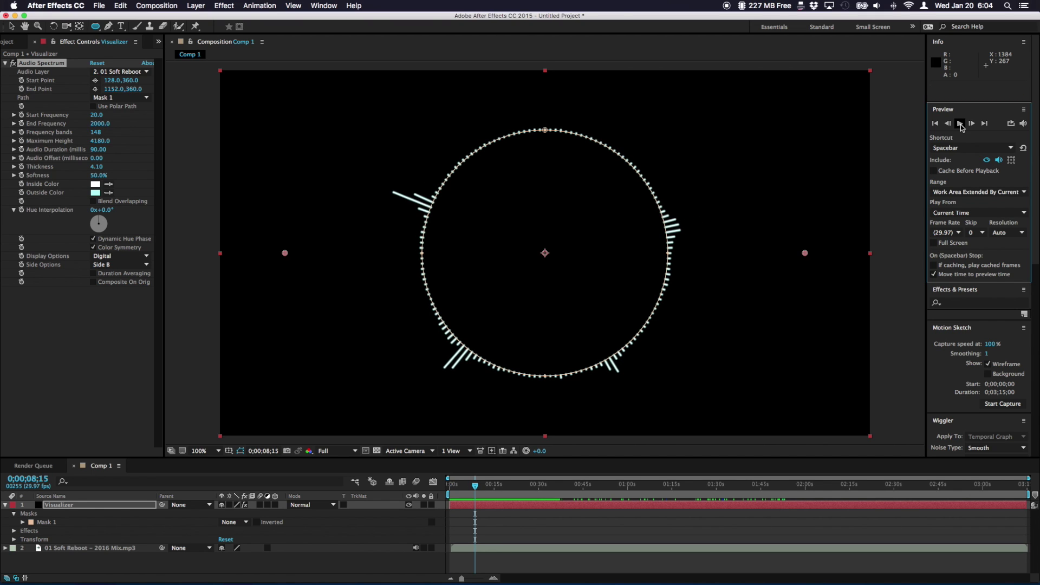
click(539, 483)
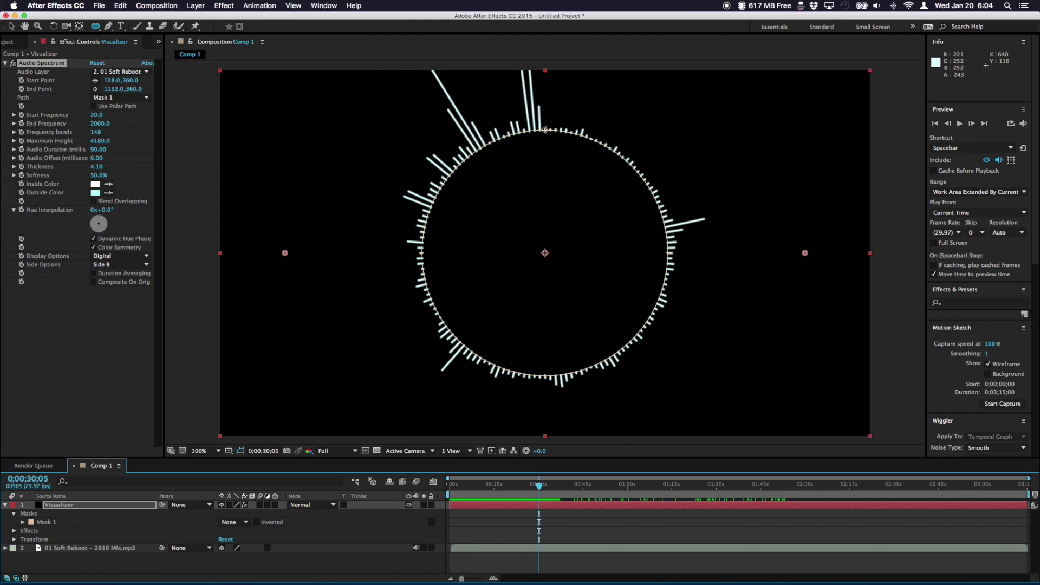
Step: Drag Mask 1's points around, then undo the vertex edit so the mask is round again
drag(545, 131, 549, 307)
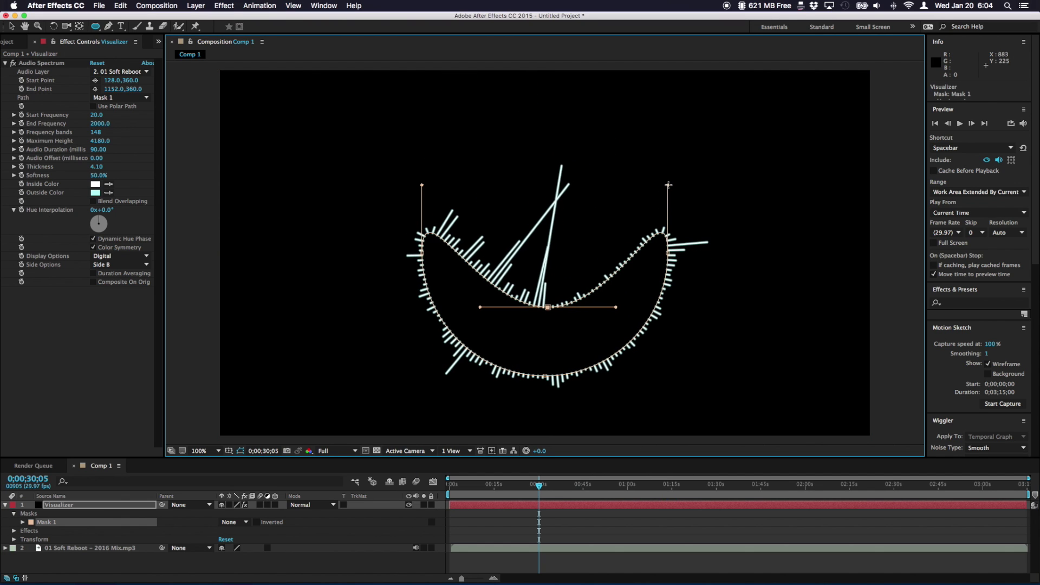
drag(668, 185, 563, 165)
drag(548, 308, 540, 137)
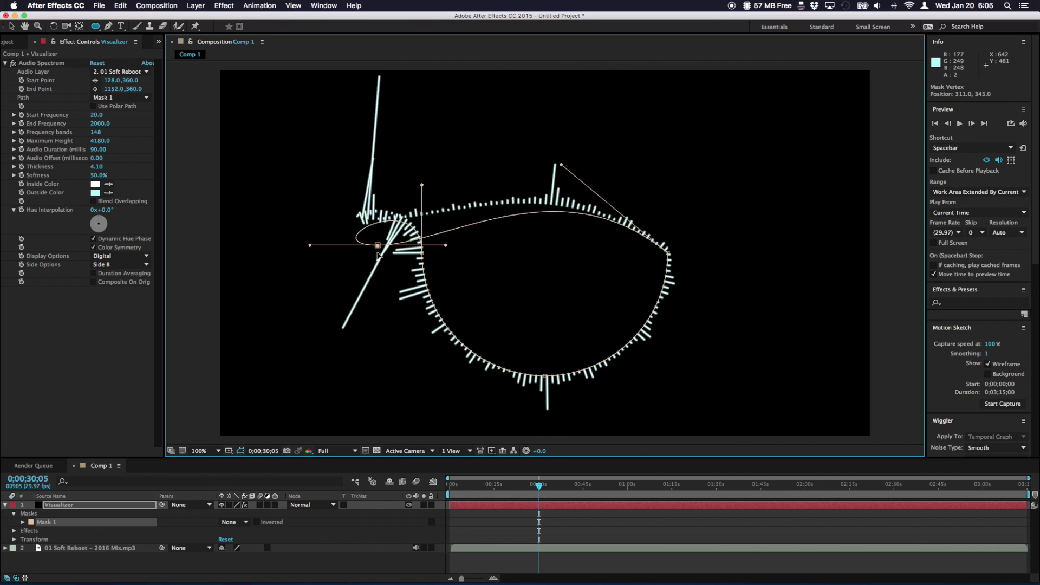
drag(377, 251, 546, 287)
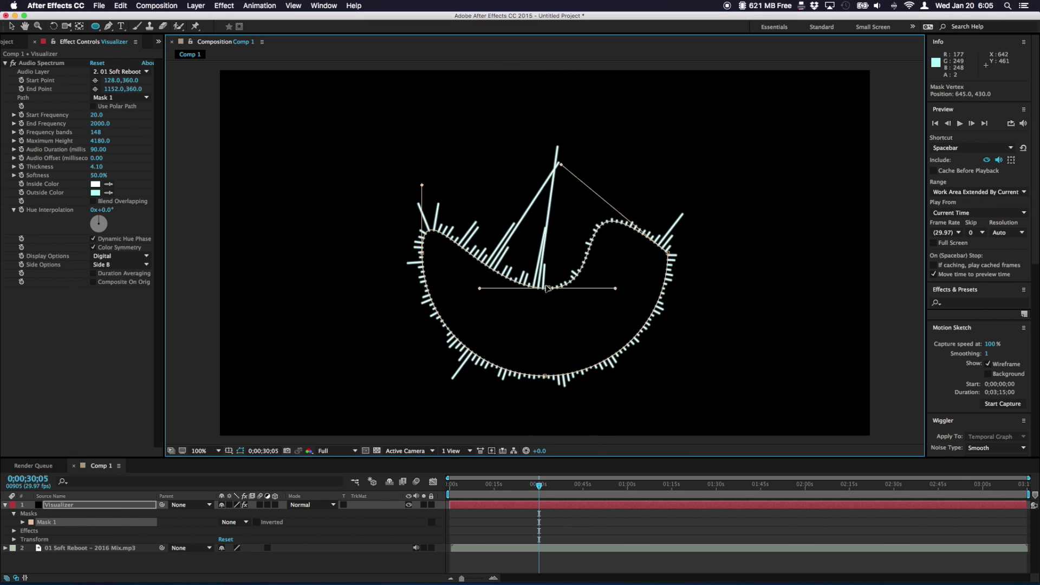
key(super+z)
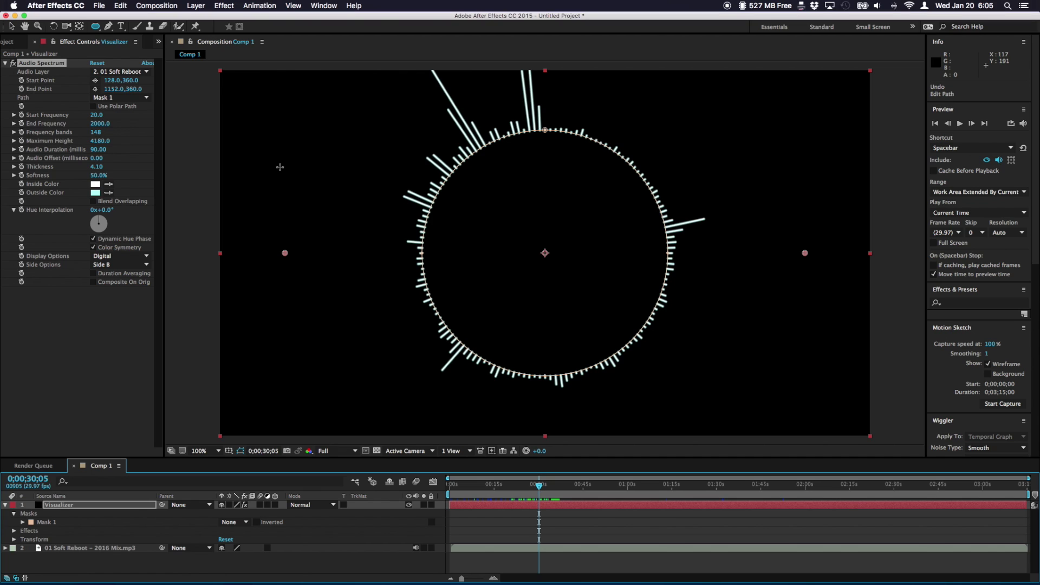
Step: Add Comp 1 to the Render Queue and bring up its Lossless output module settings
click(97, 6)
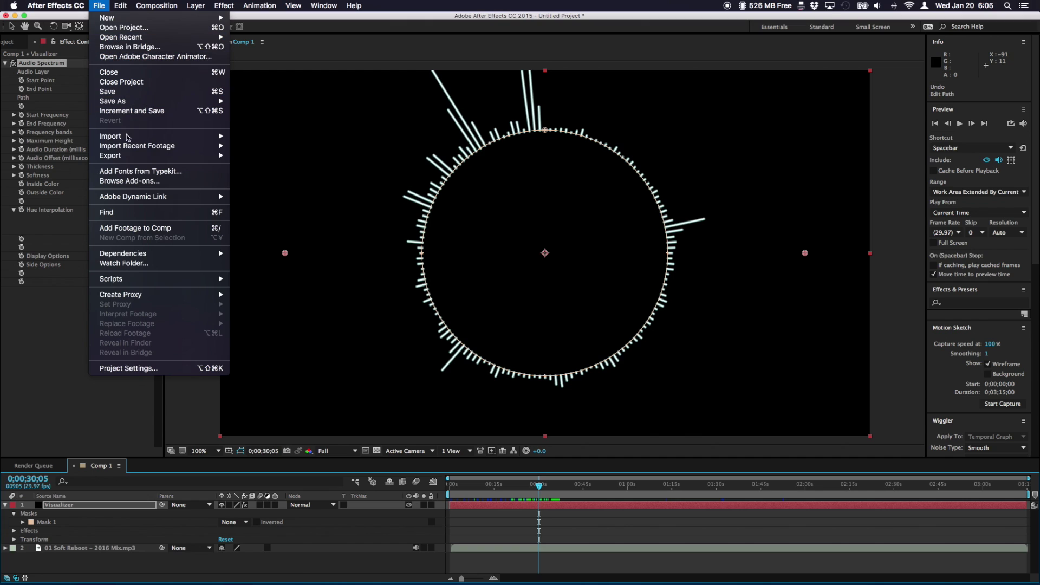
mouse_move(128, 159)
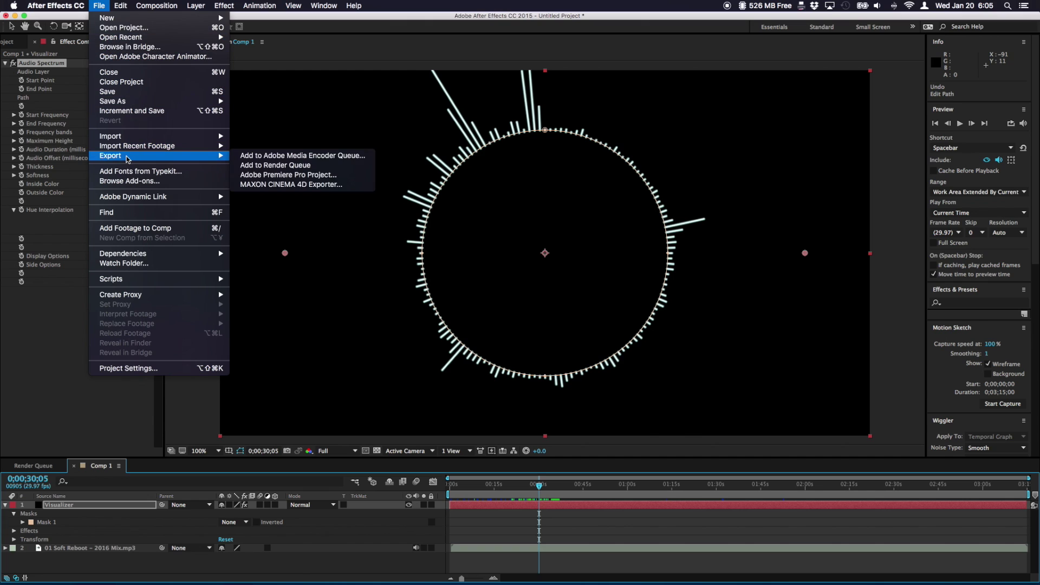
click(292, 166)
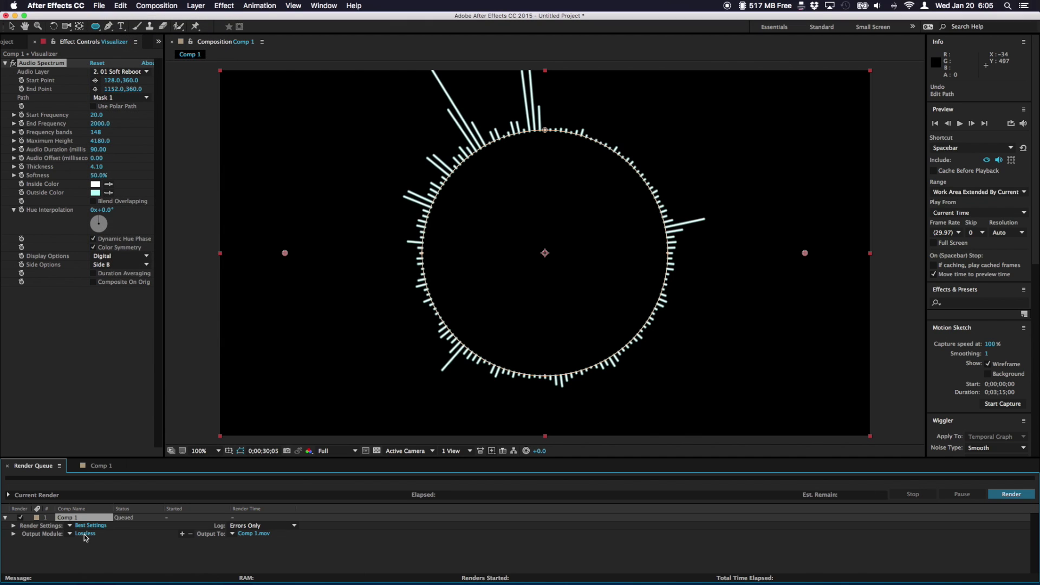
click(83, 534)
drag(196, 66, 619, 69)
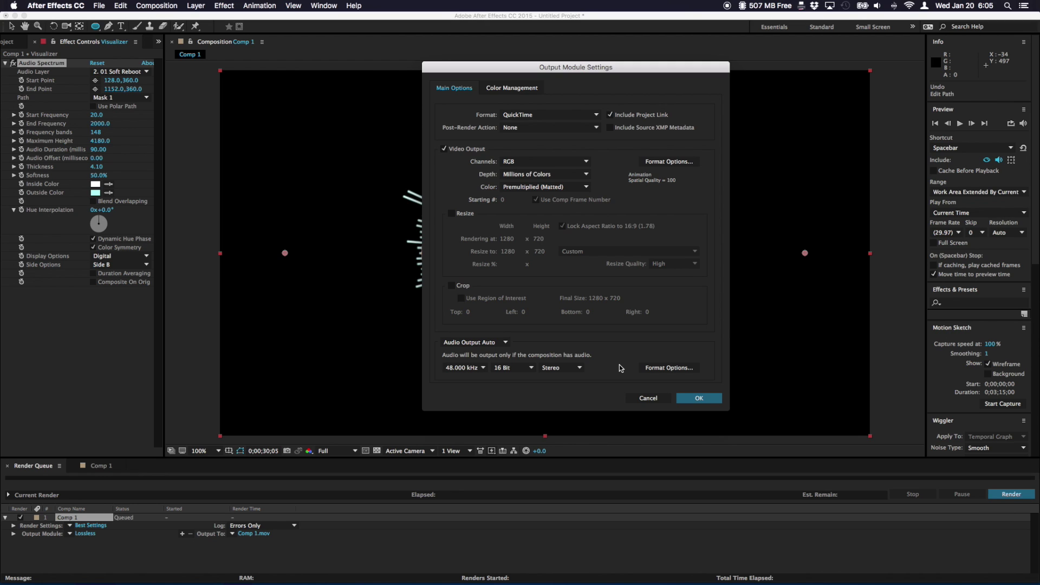
Step: Set the QuickTime output module's Channels to RGB + Alpha and confirm
drag(515, 74, 756, 89)
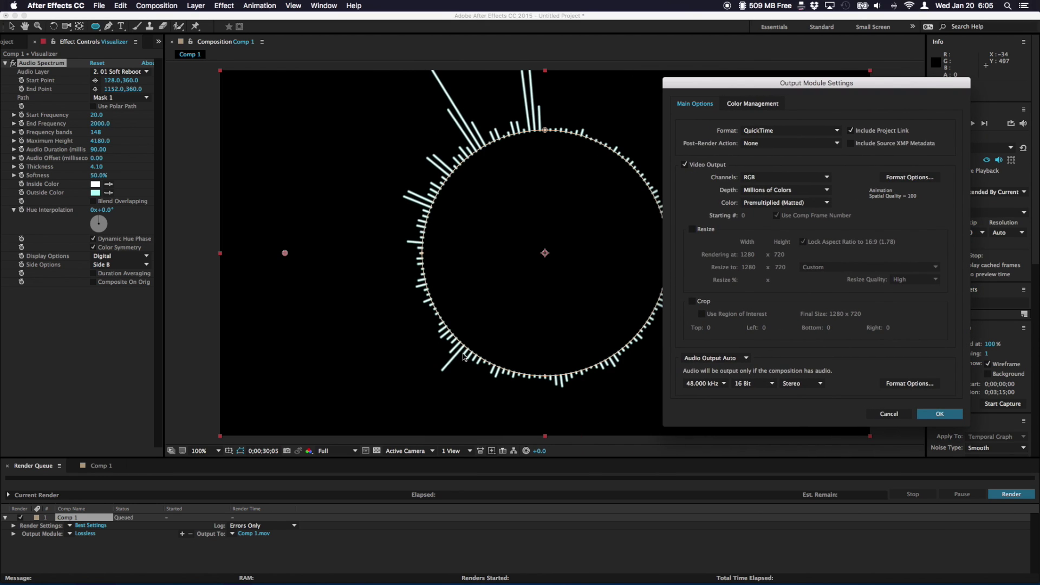
drag(696, 87, 654, 55)
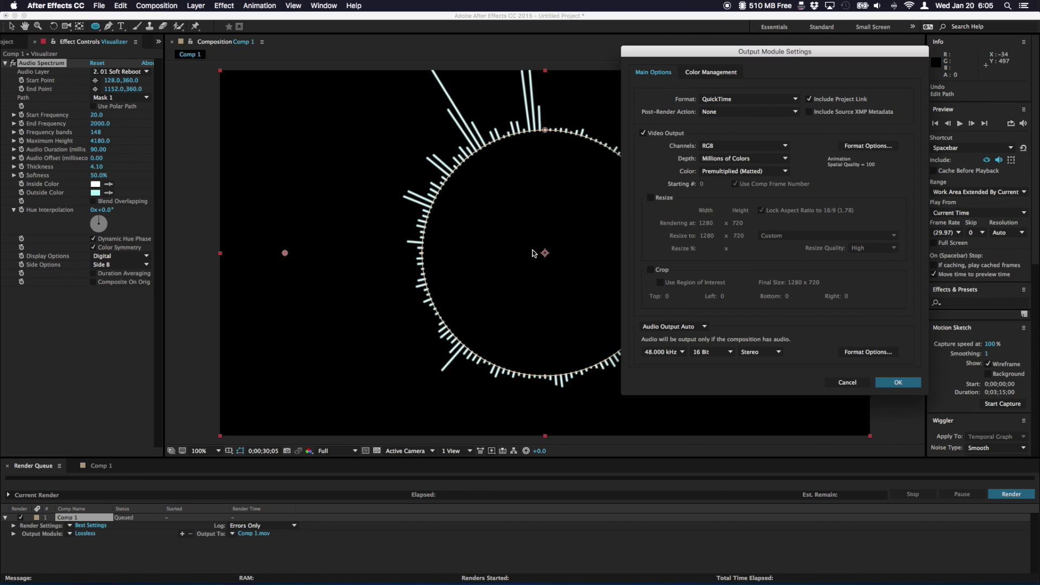
click(724, 148)
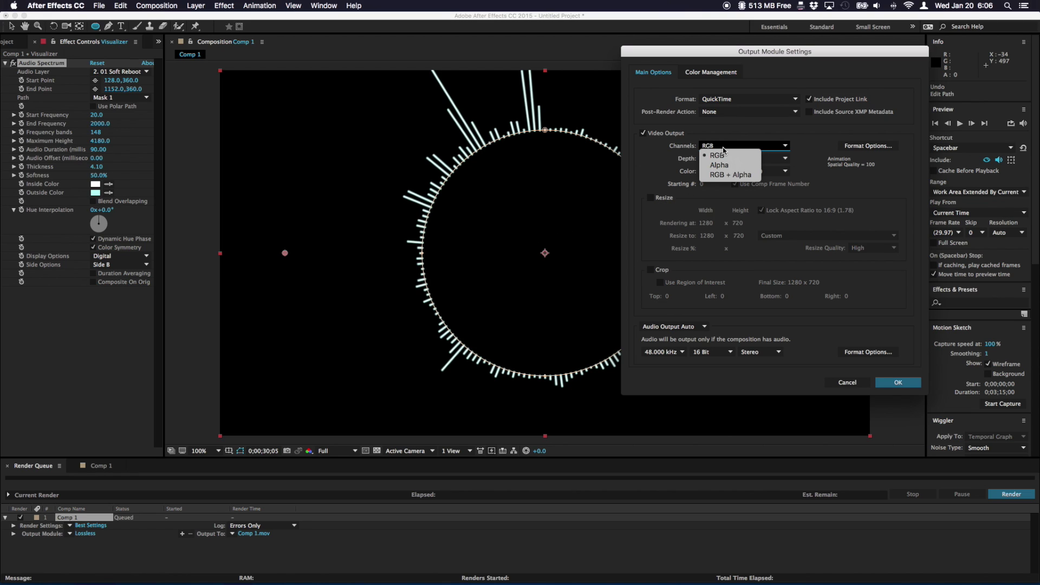
click(724, 175)
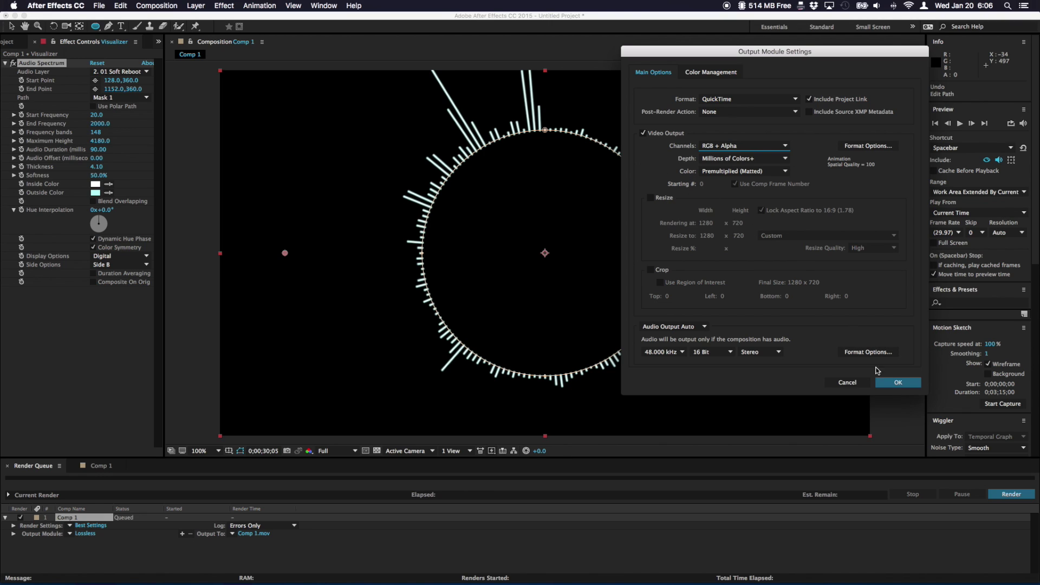
click(889, 384)
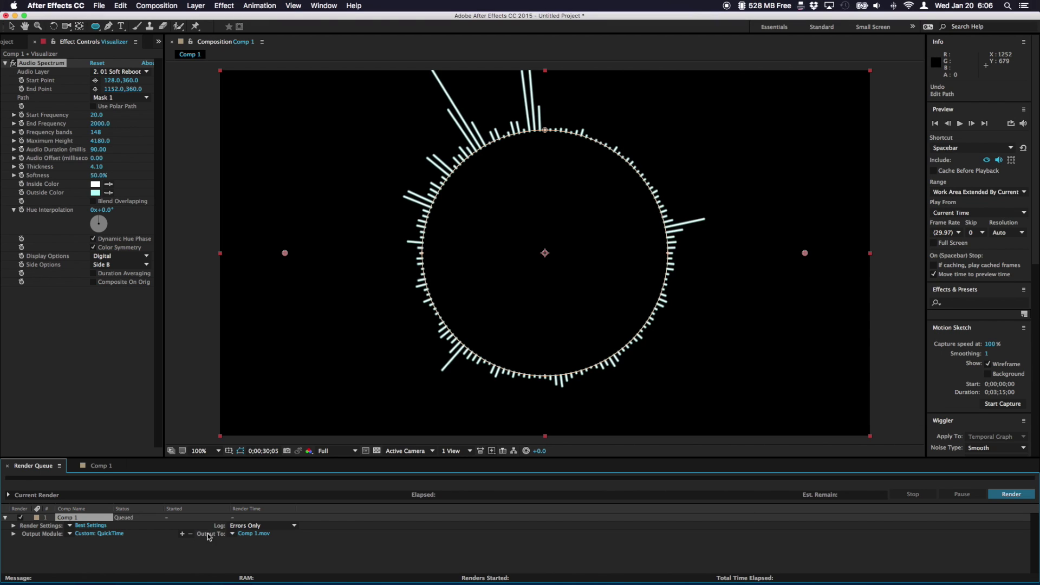
Step: Save the render output as 'Visualizer Demo' on the Desktop
click(258, 534)
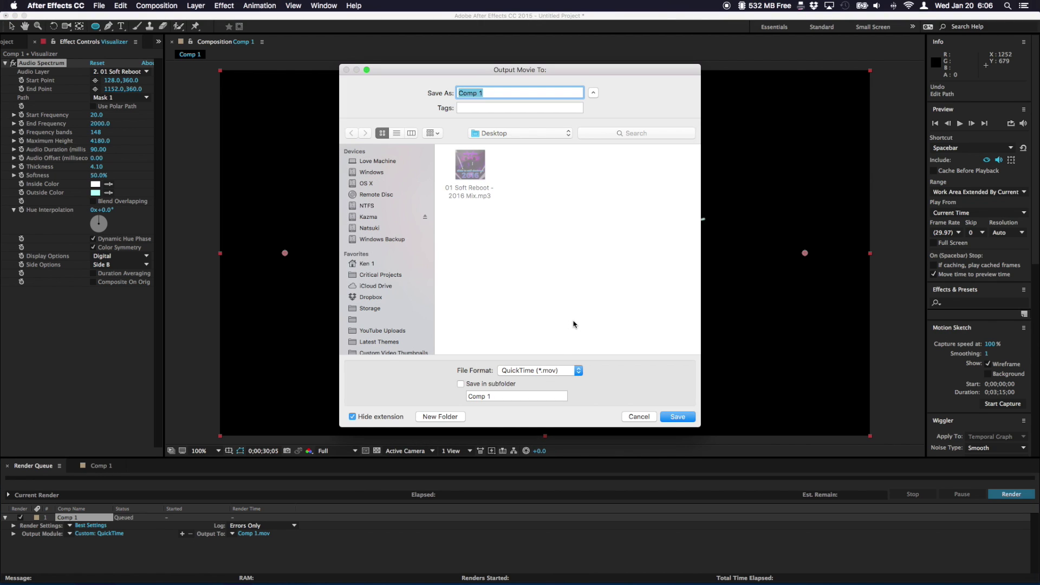
text(Visualizer Demo)
click(675, 420)
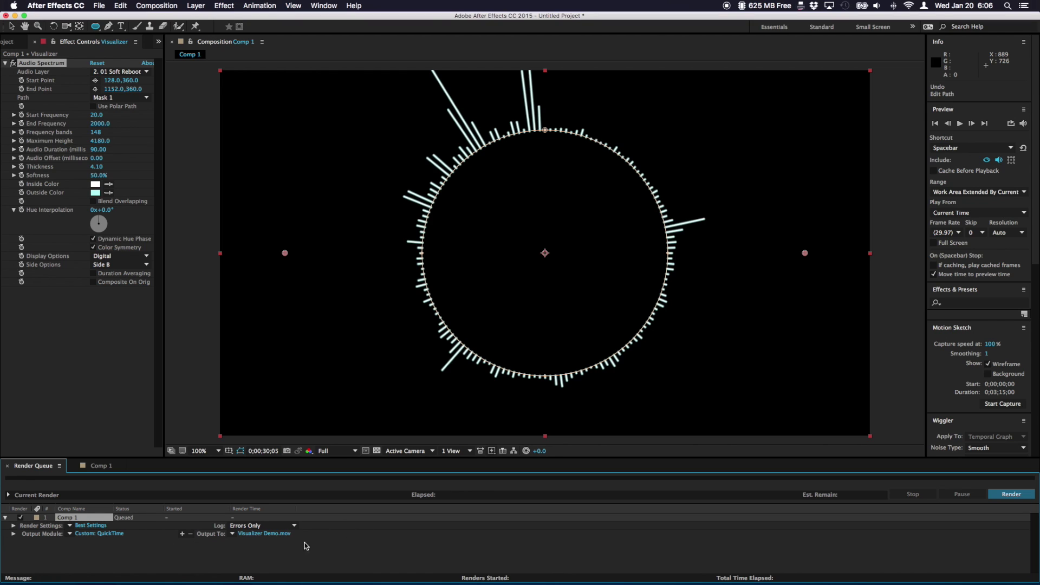
Step: Start rendering Comp 1 to Visualizer Demo.mov
click(1002, 497)
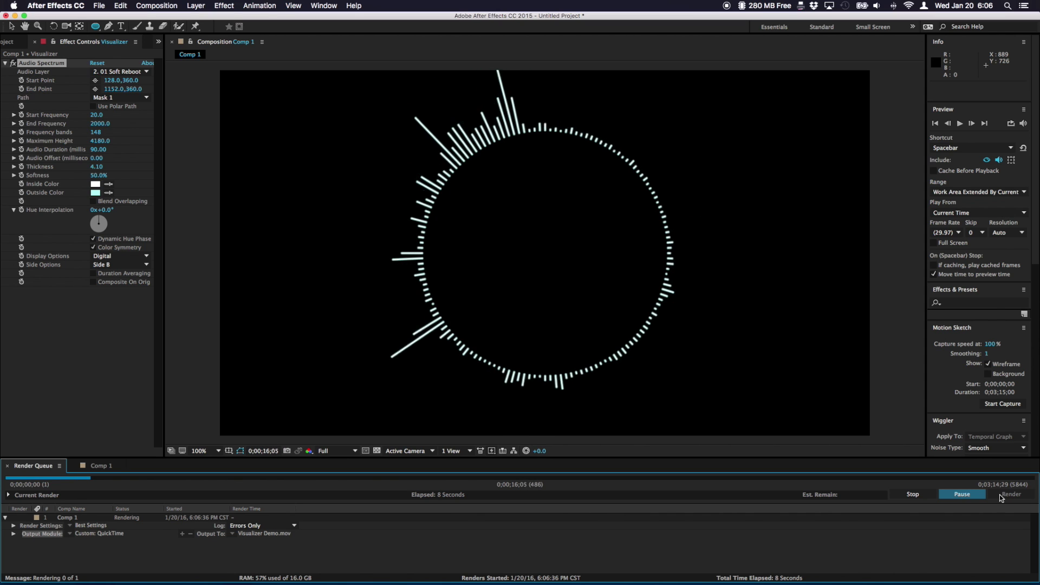
Step: Stop the render and open Visualizer Demo.mov from the Desktop in QuickTime Player
click(922, 495)
key(super+Tab)
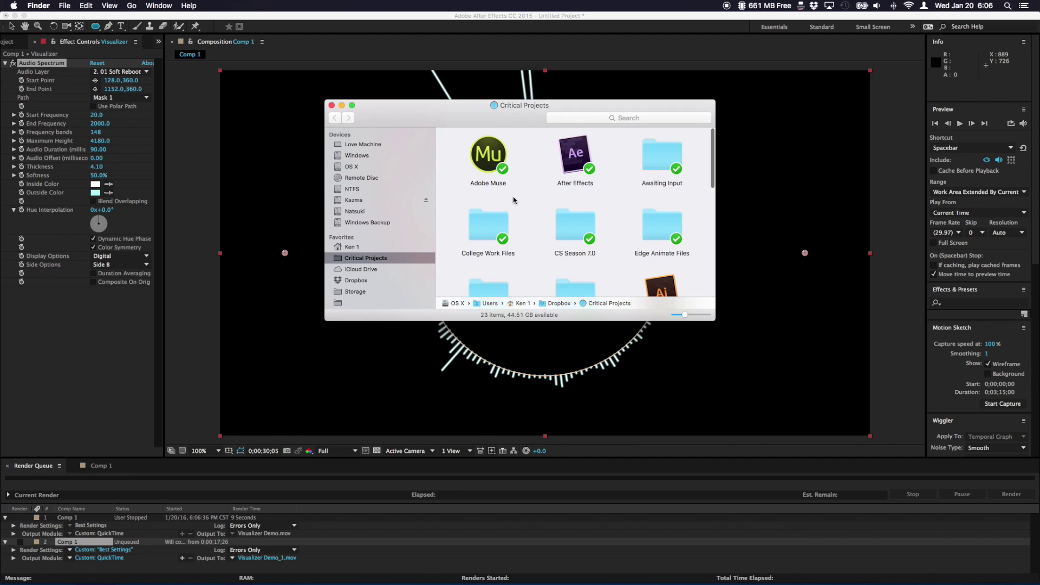
key(v)
key(super+o)
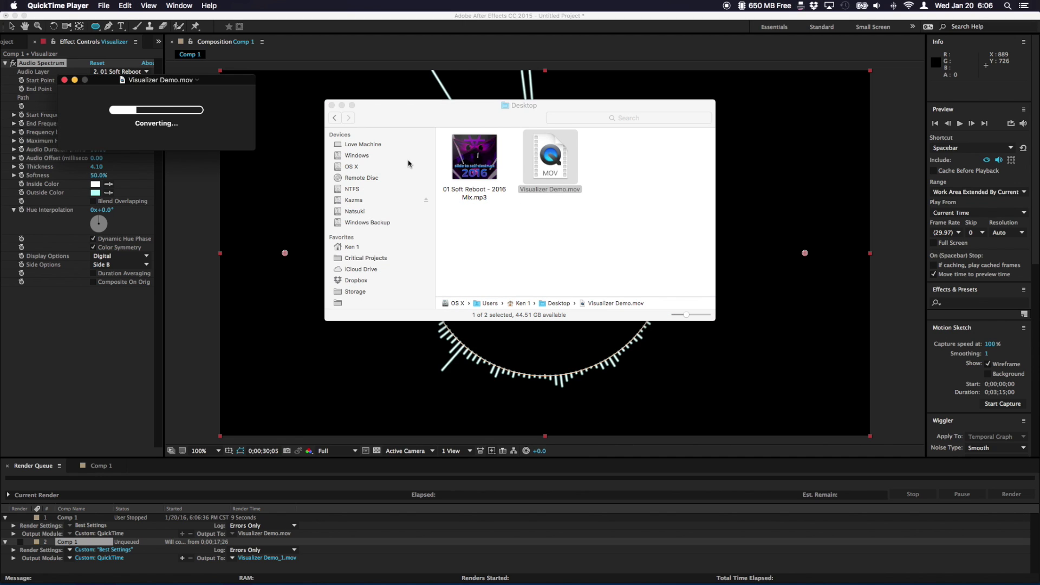
Step: Play the movie, skip to near its end, then close it choosing Don't Save
click(488, 349)
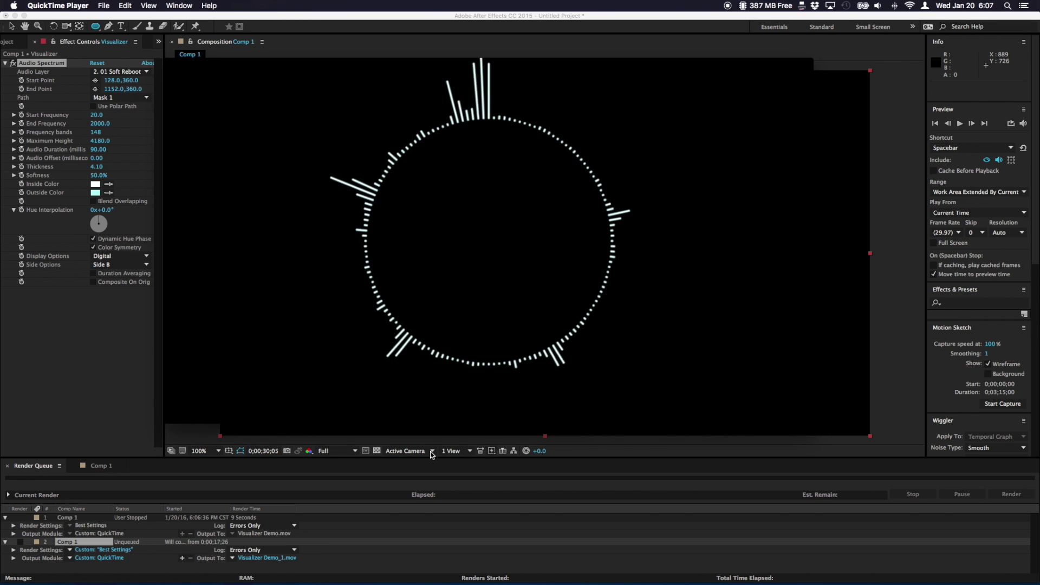
mouse_move(336, 395)
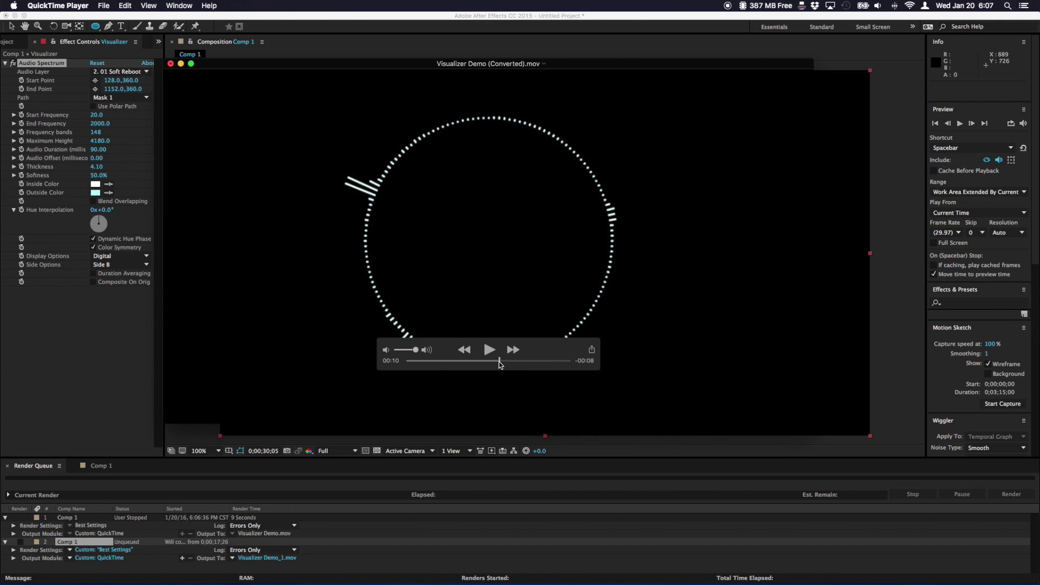
click(561, 360)
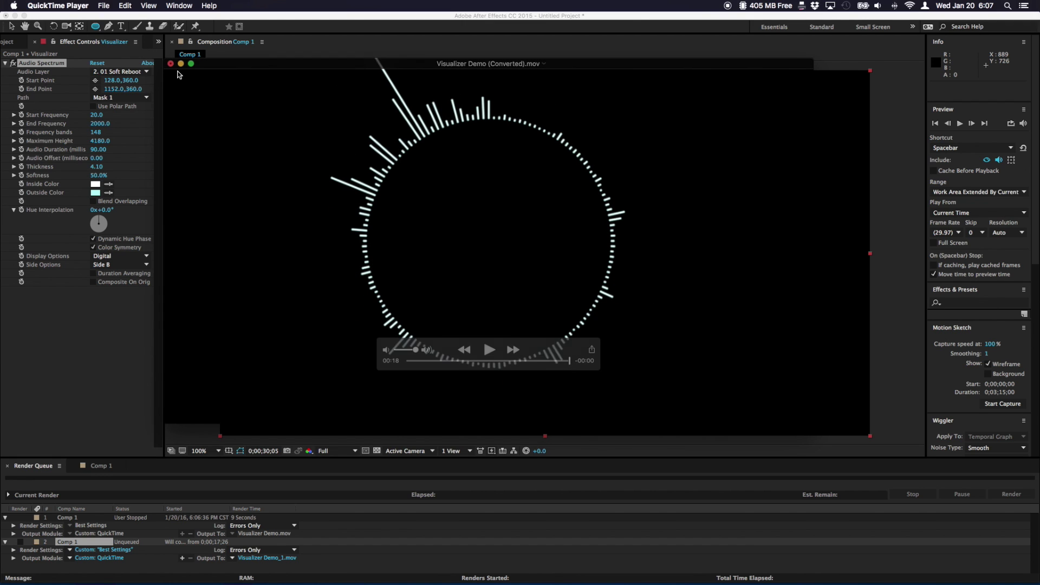
click(170, 63)
click(459, 184)
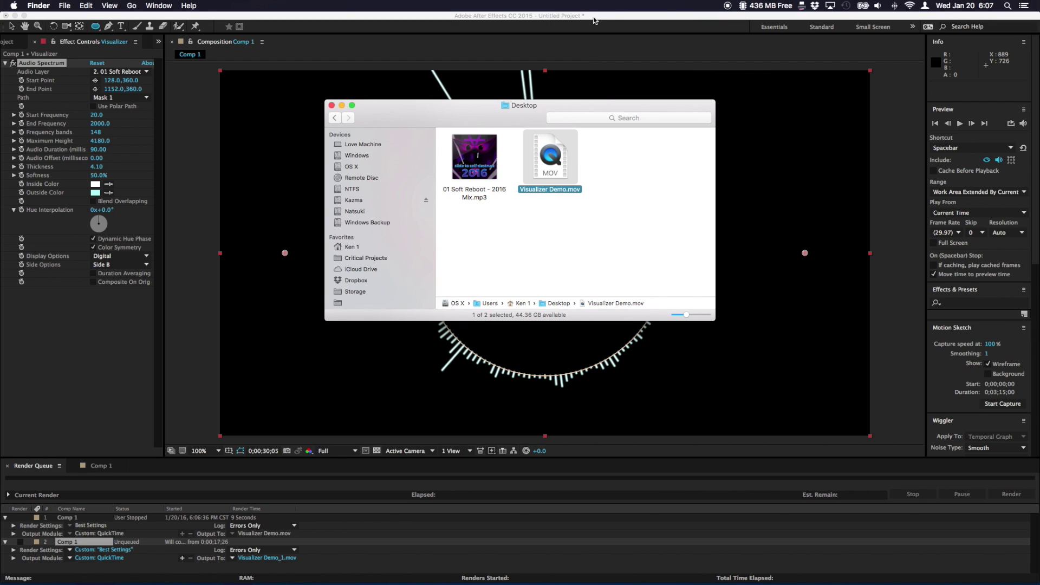
Step: Bring After Effects back to the front and open its File menu
click(595, 18)
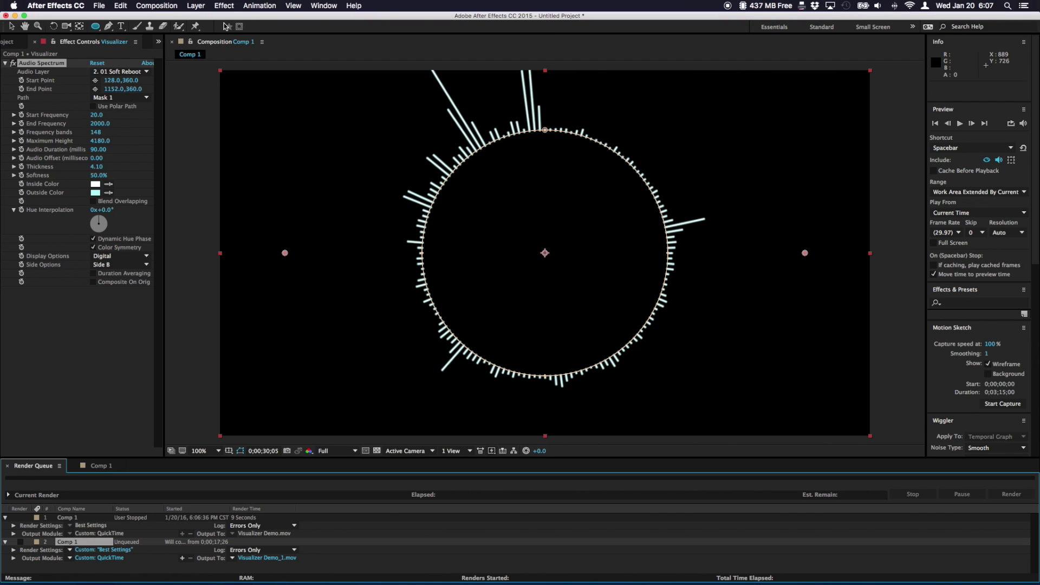
click(107, 3)
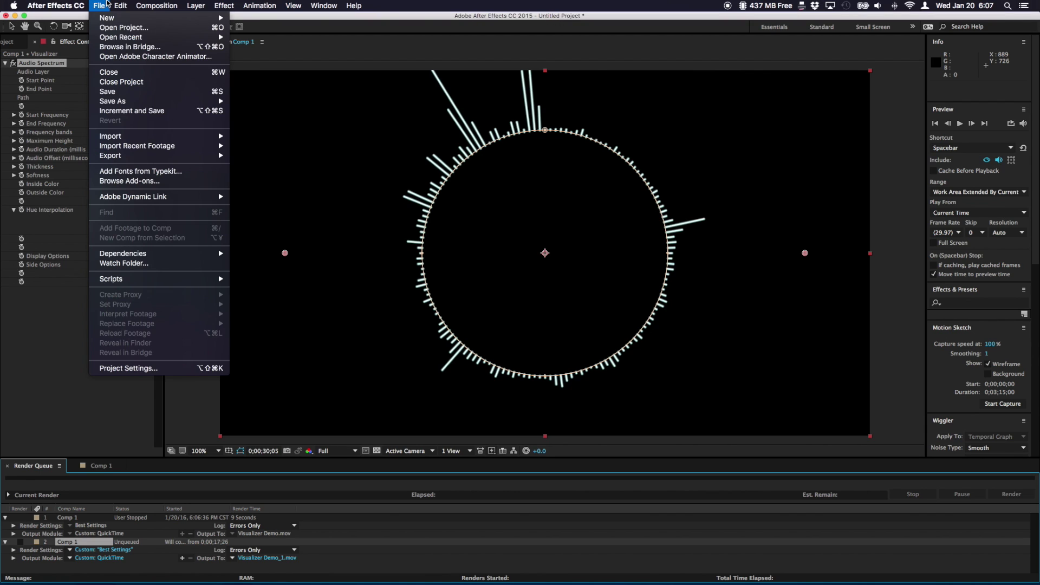
Step: Save the project, switch to the Comp 1 timeline, and scrub to 0;00;10;14
click(109, 94)
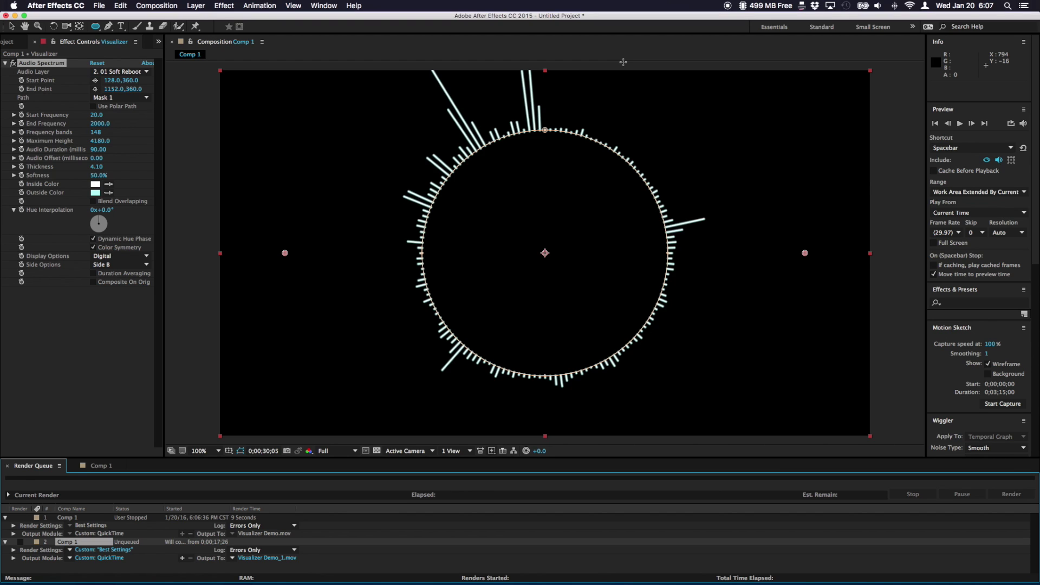
click(99, 467)
drag(520, 484, 485, 484)
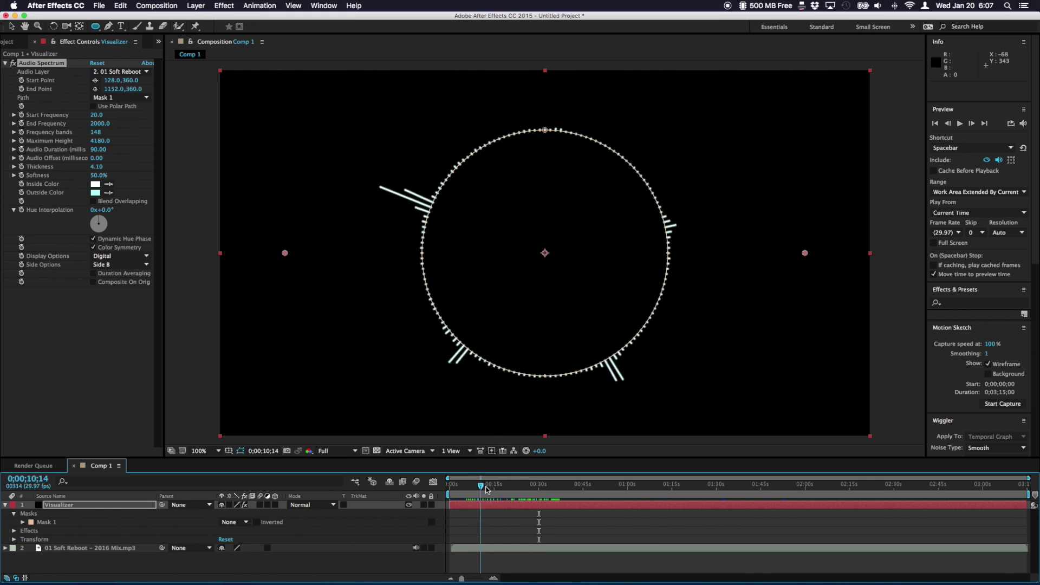